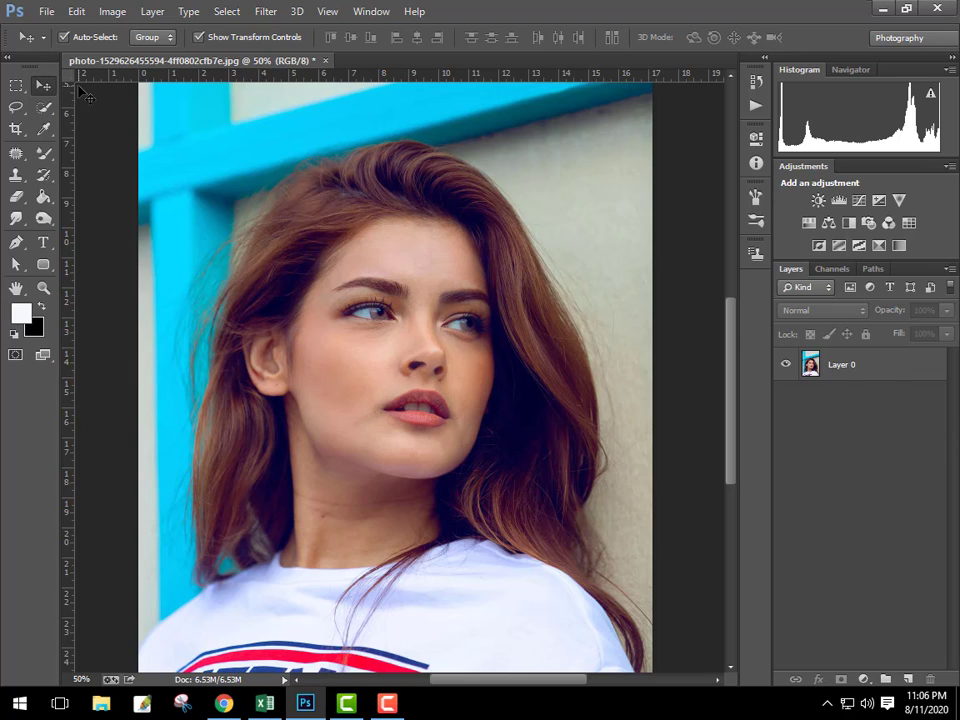
Pan across the portrait photo and pick the Quick Selection tool
mouse_move(733, 340)
mouse_down()
mouse_move(716, 521)
mouse_move(735, 328)
mouse_move(643, 354)
mouse_up()
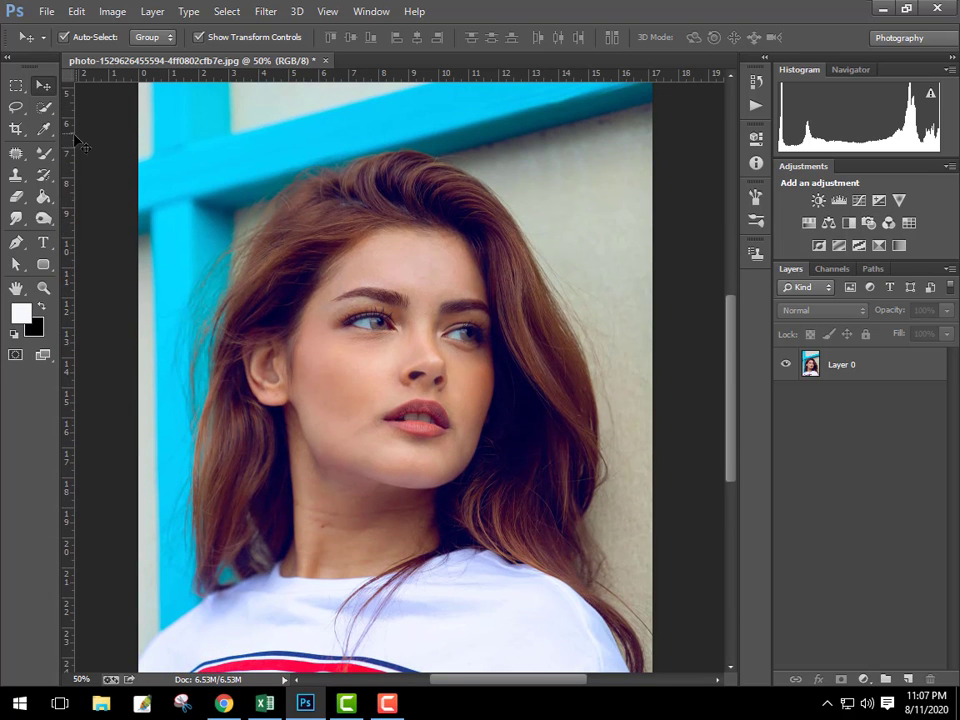
click(43, 107)
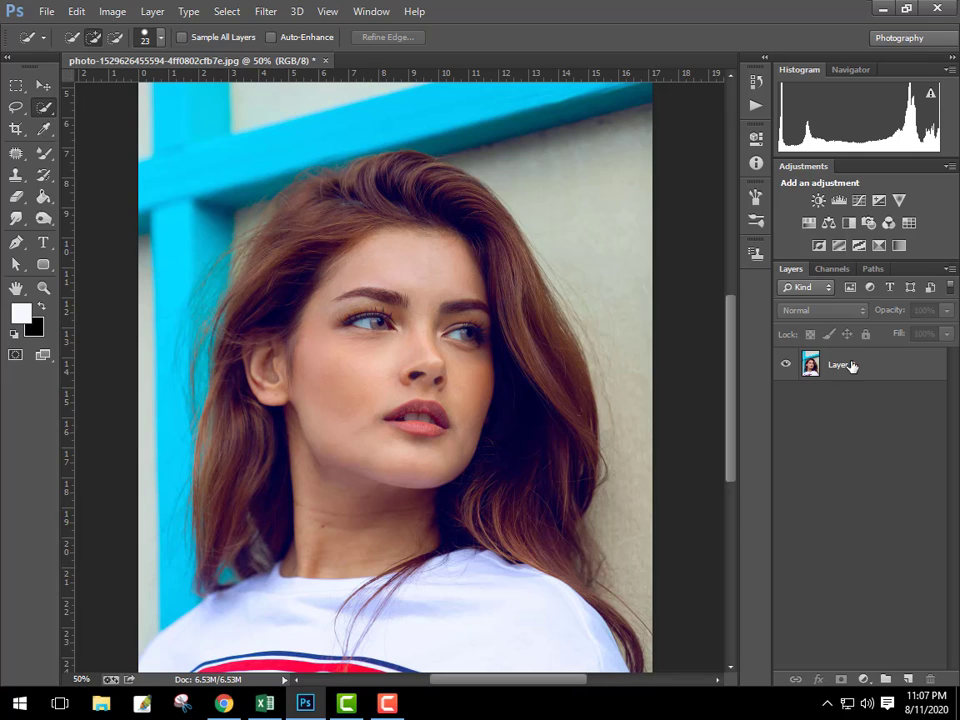
On Layer 0, quick-select the woman's forehead, face, neck, shirt, hair and right shoulder
click(845, 365)
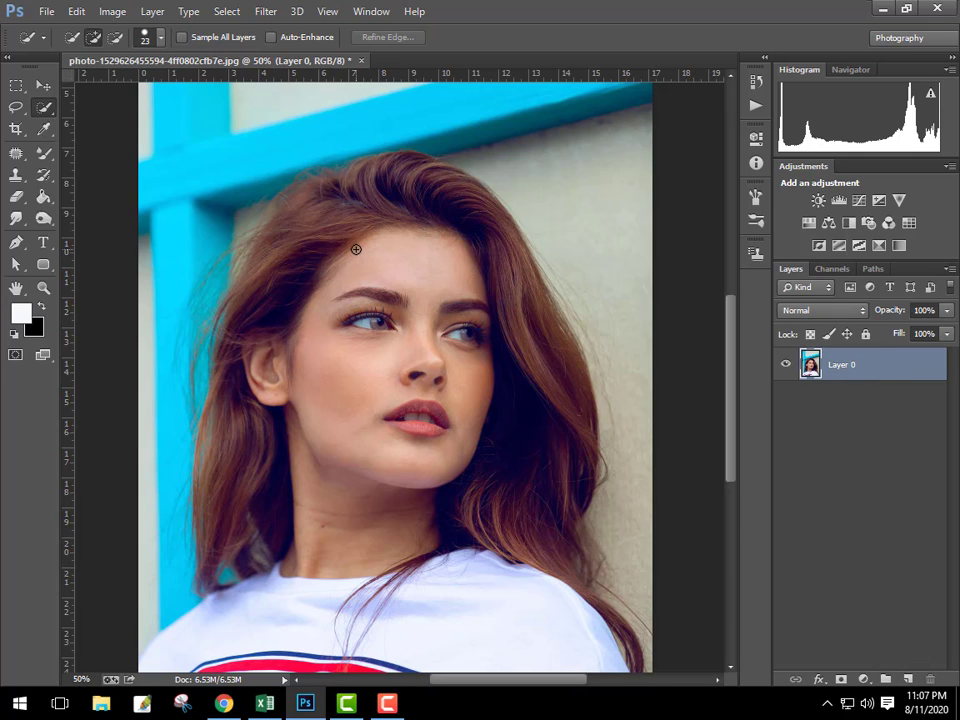
drag(356, 249, 443, 255)
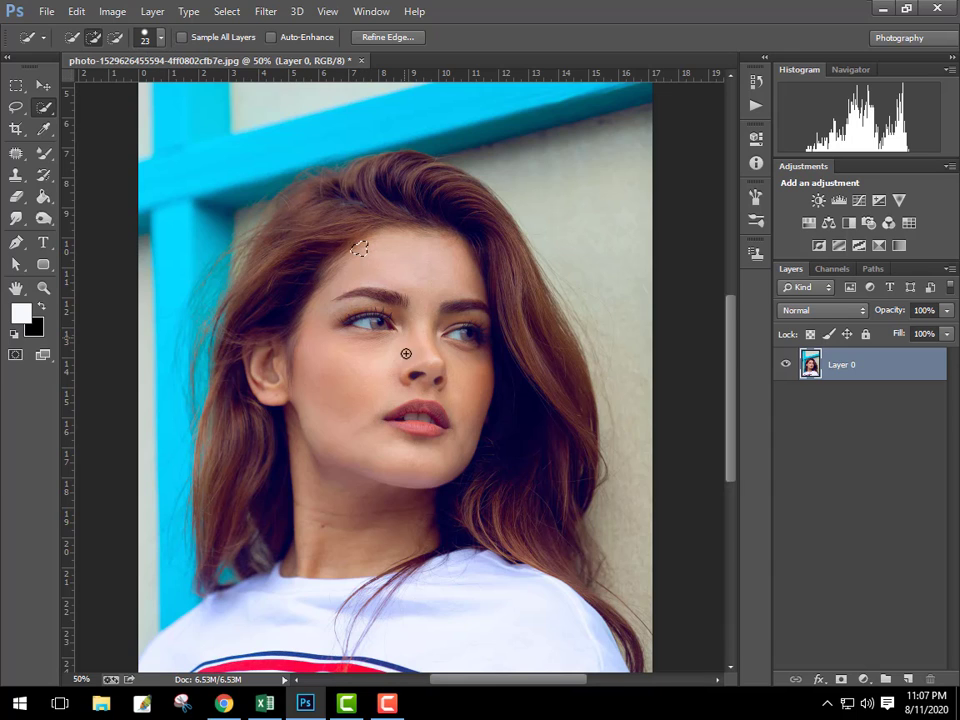
mouse_move(406, 353)
mouse_down()
mouse_move(307, 667)
mouse_move(232, 665)
mouse_up()
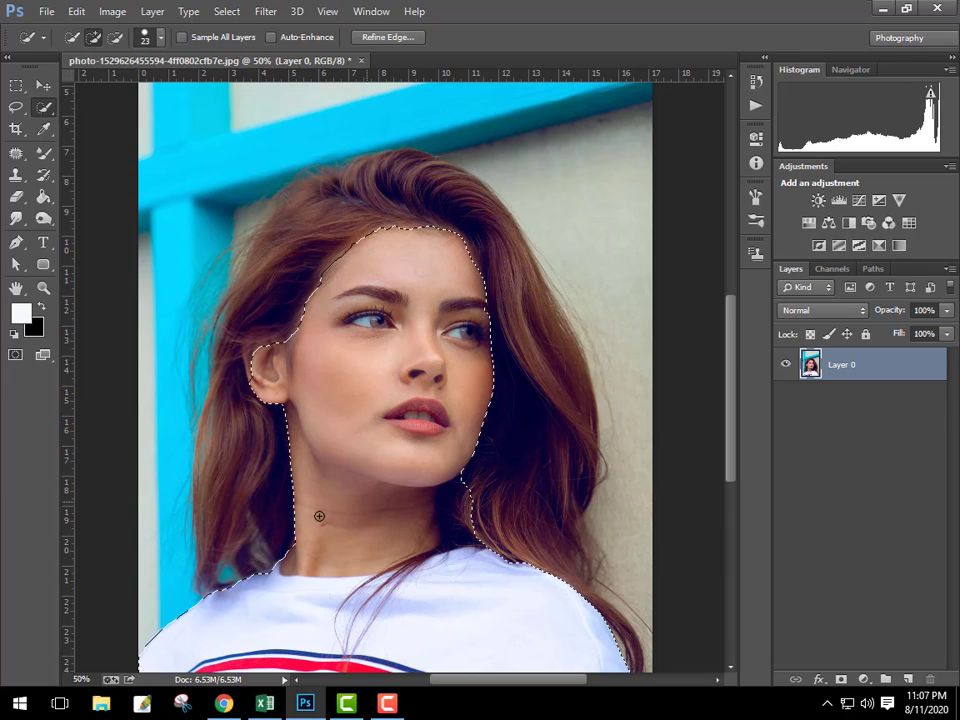
drag(195, 355, 266, 287)
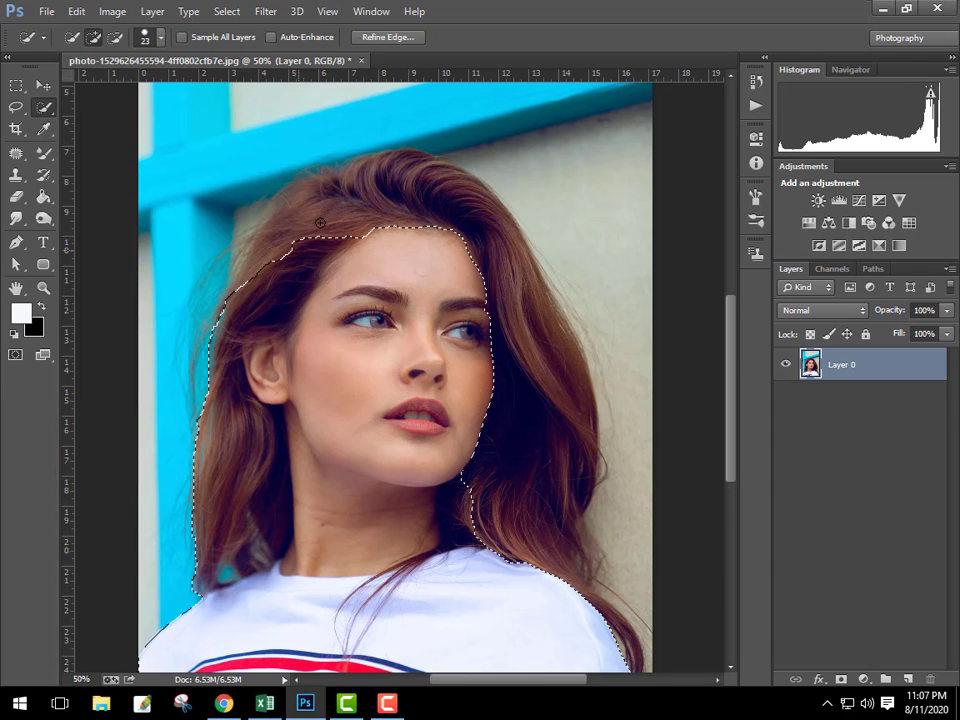
drag(320, 222, 420, 240)
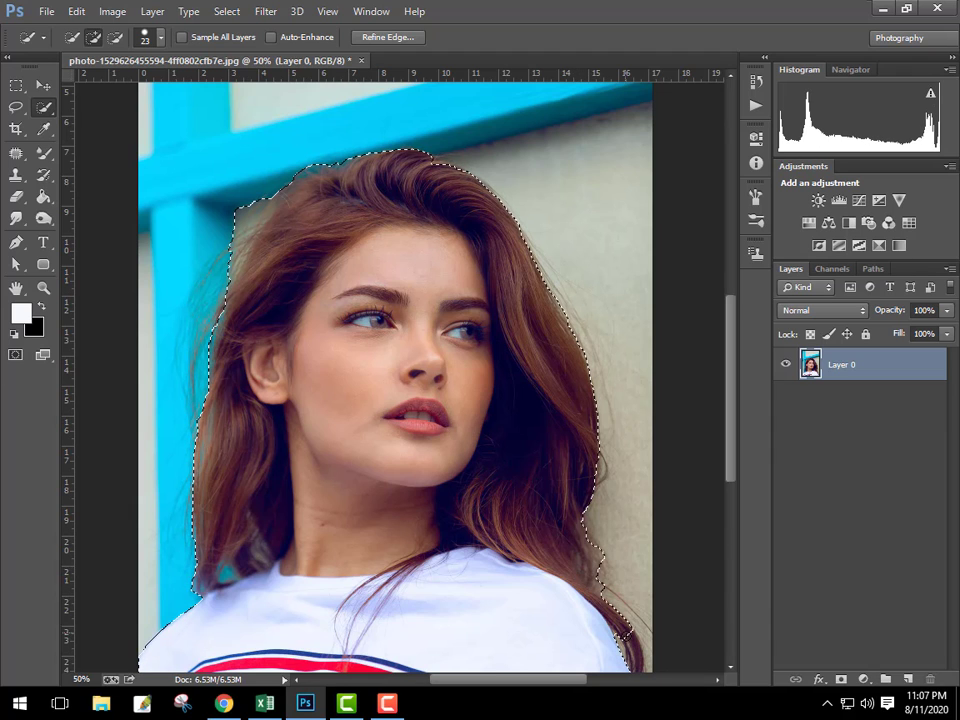
drag(578, 576, 617, 636)
scroll(230, 338, up, 1)
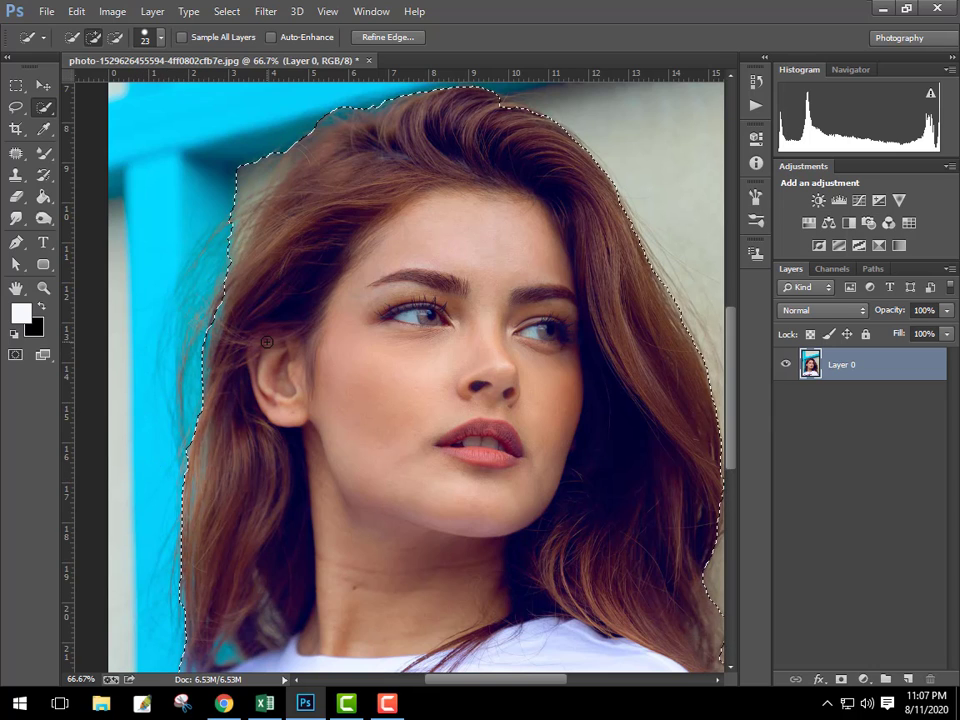
scroll(470, 223, right, 3)
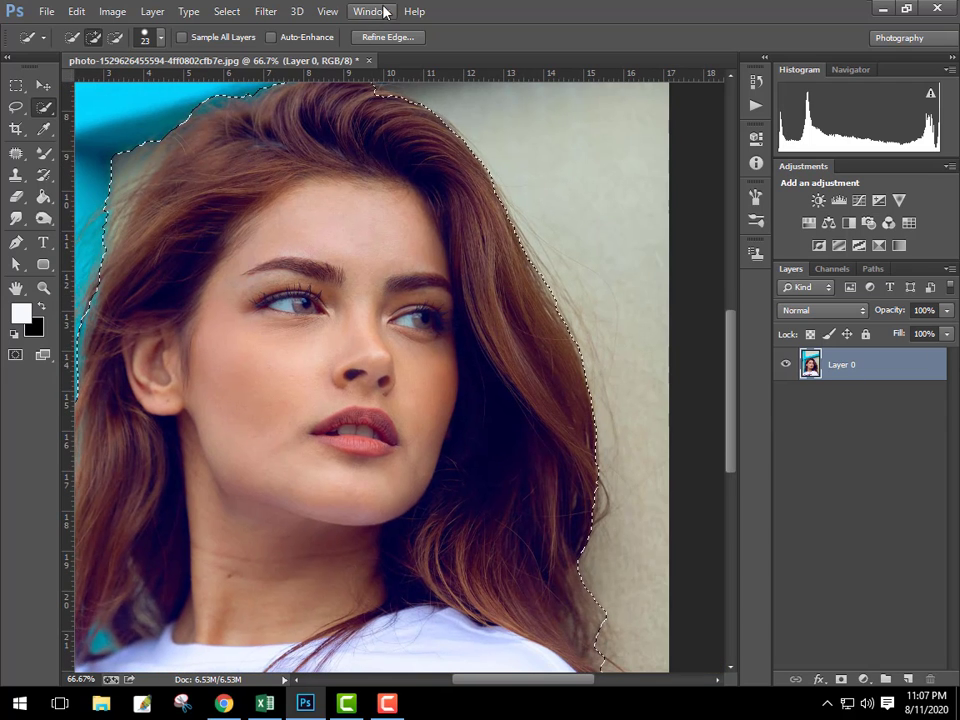
In Refine Edge, enable Smart Radius and set the radius to 8 px
click(383, 38)
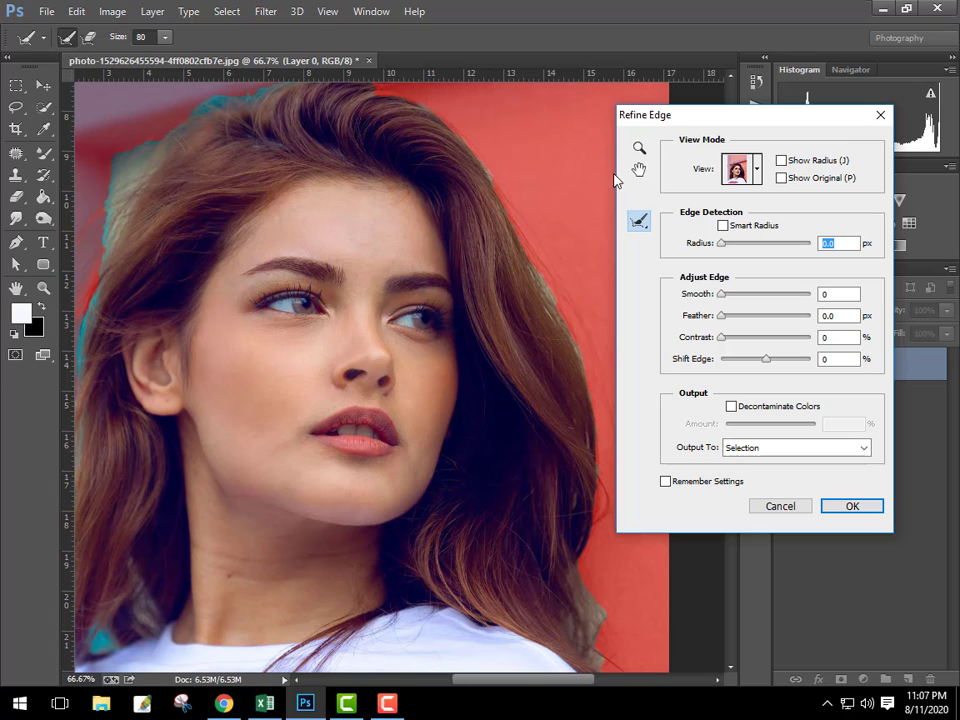
drag(399, 206, 614, 240)
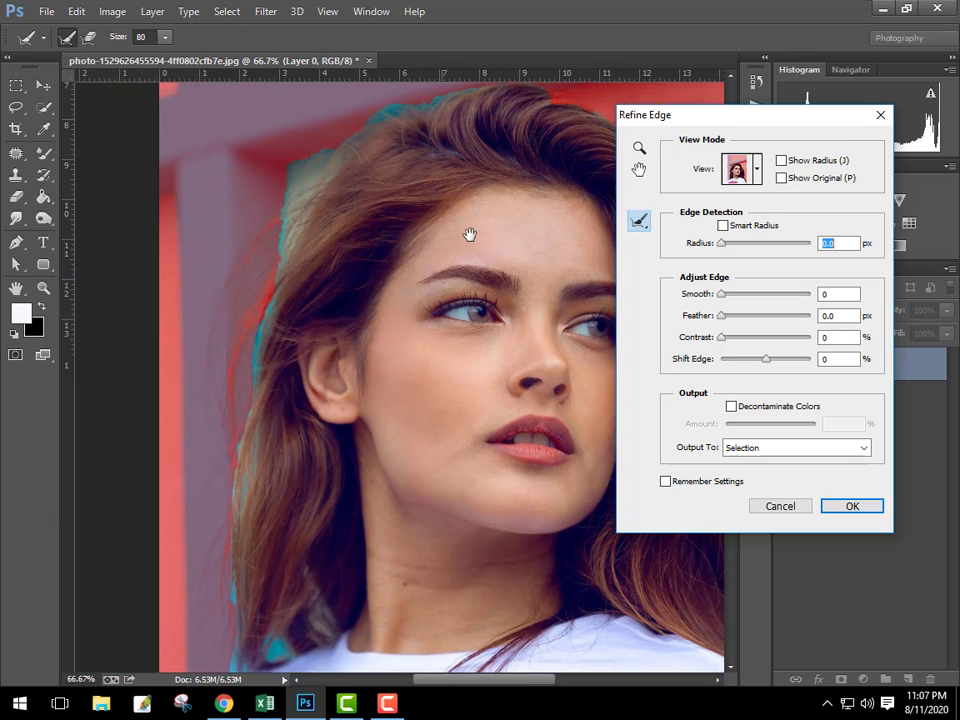
click(756, 178)
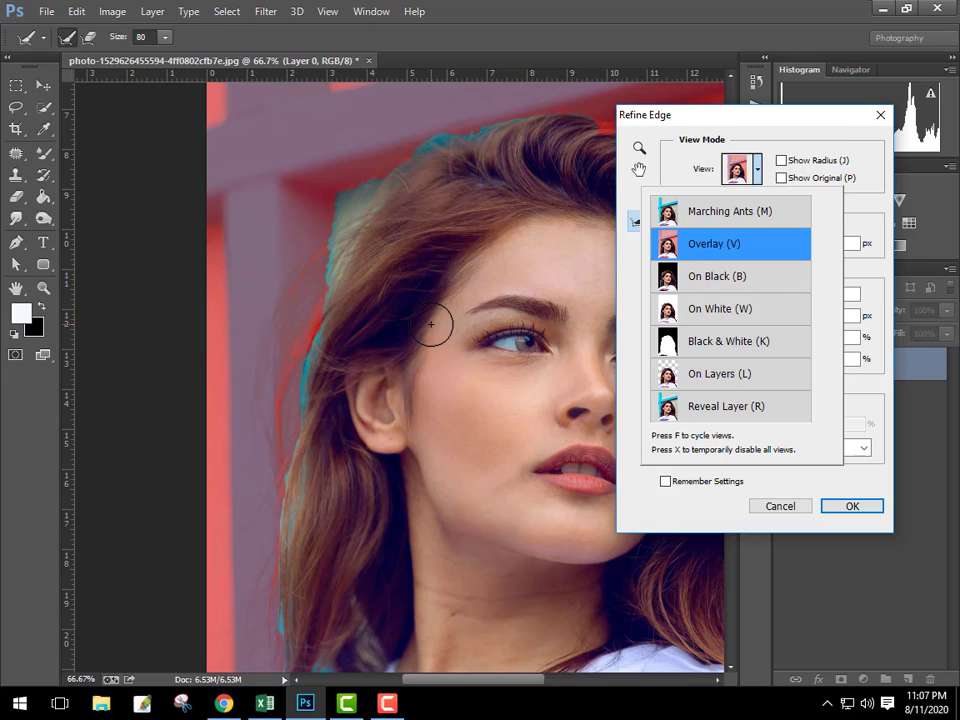
click(880, 270)
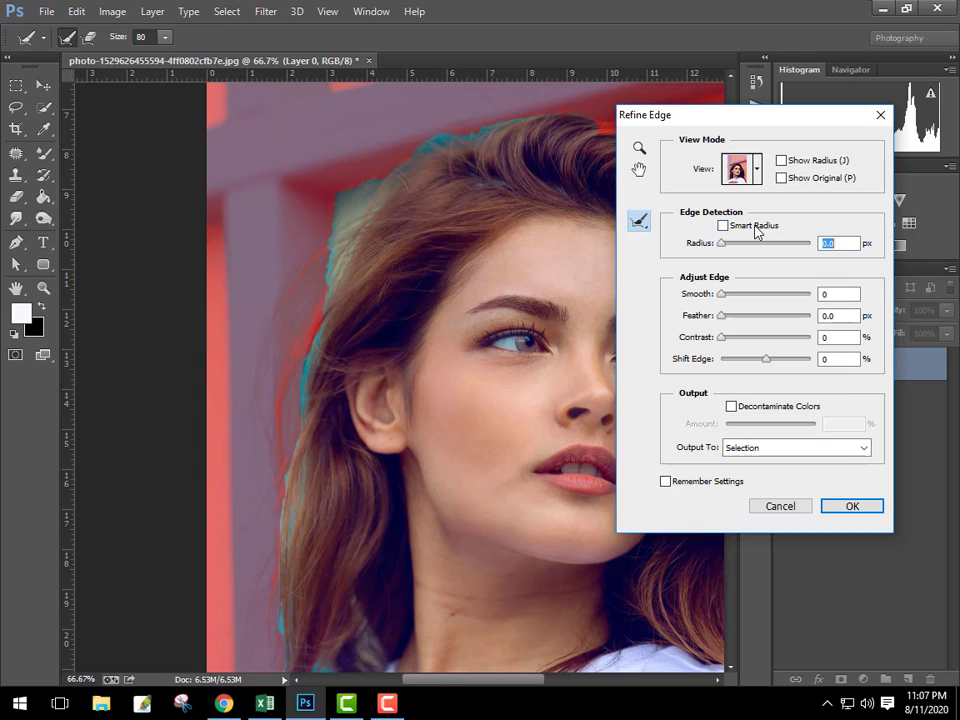
click(757, 226)
double_click(839, 243)
text(88)
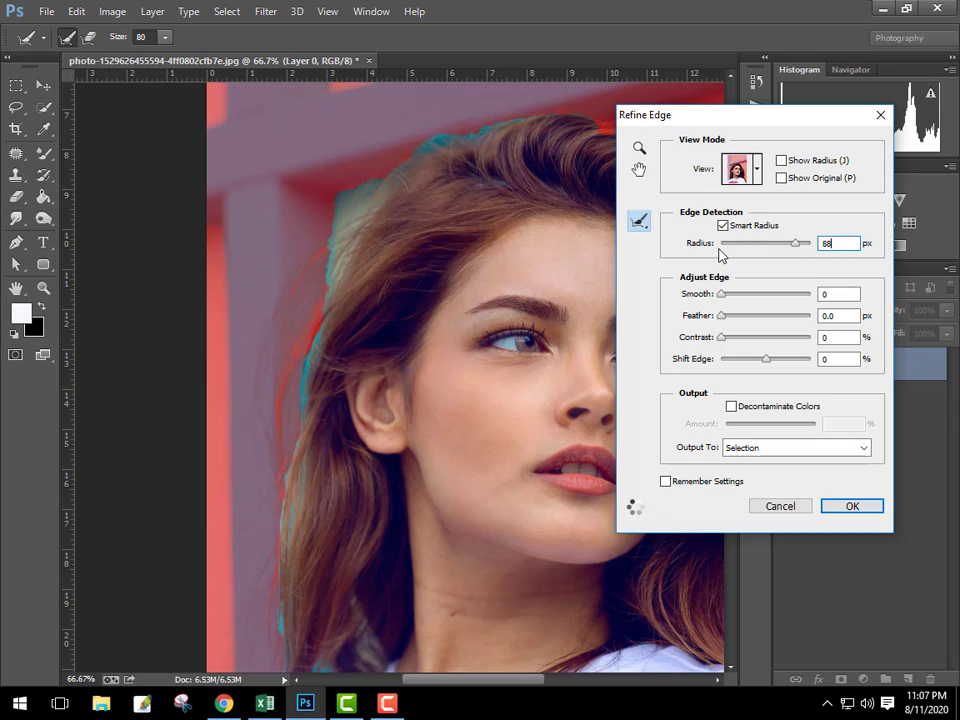
key(BackSpace)
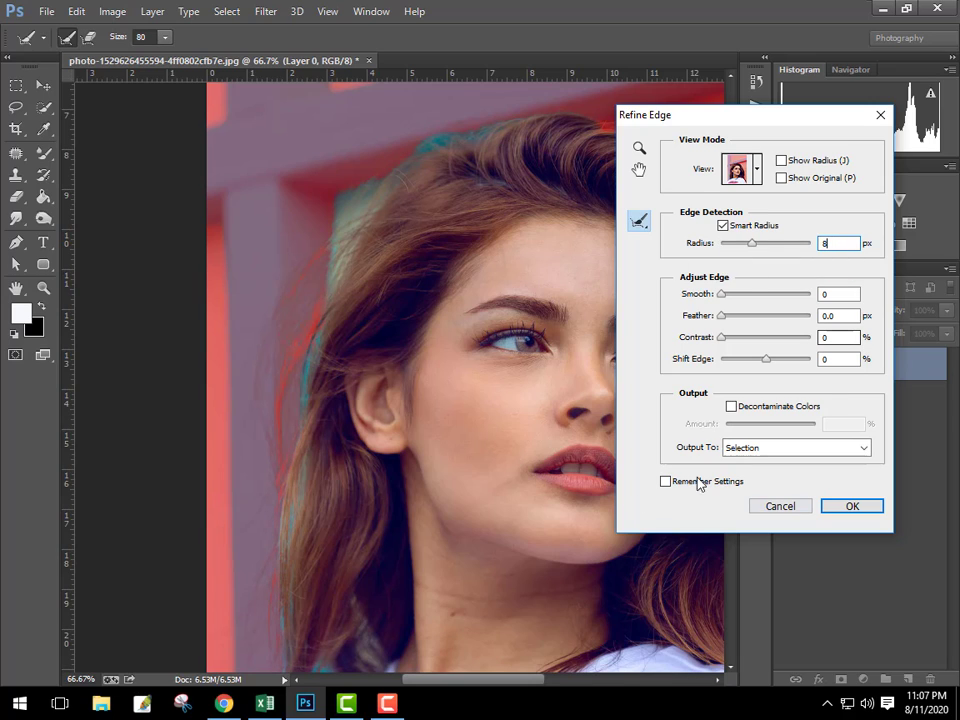
Output to New Layer with Layer Mask with Decontaminate Colors, and refine the left hair edge
click(789, 408)
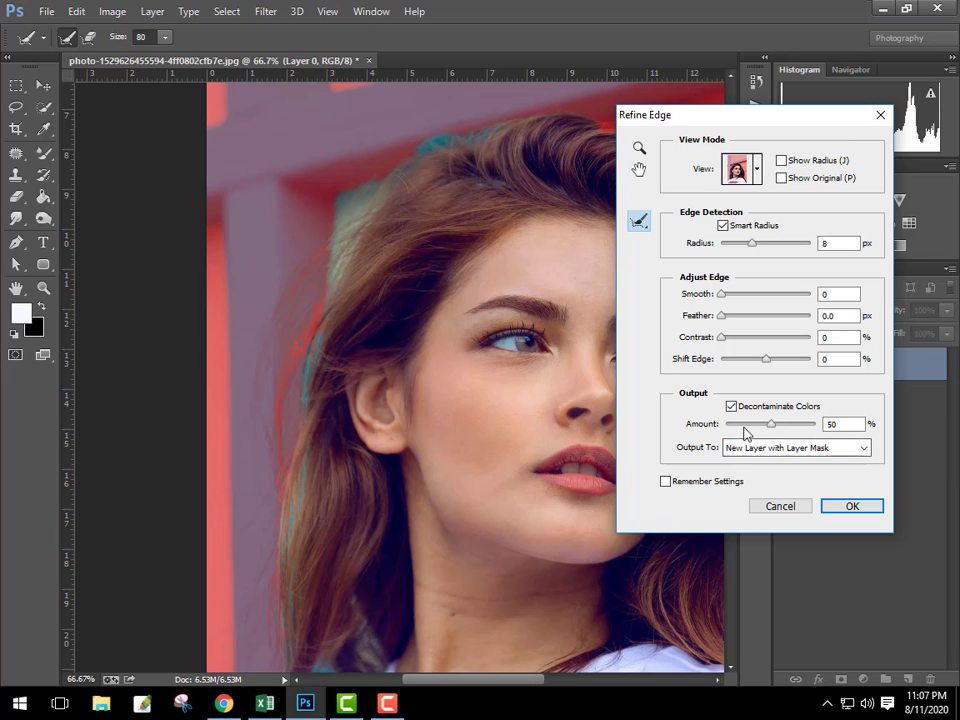
click(731, 406)
click(778, 406)
text(80)
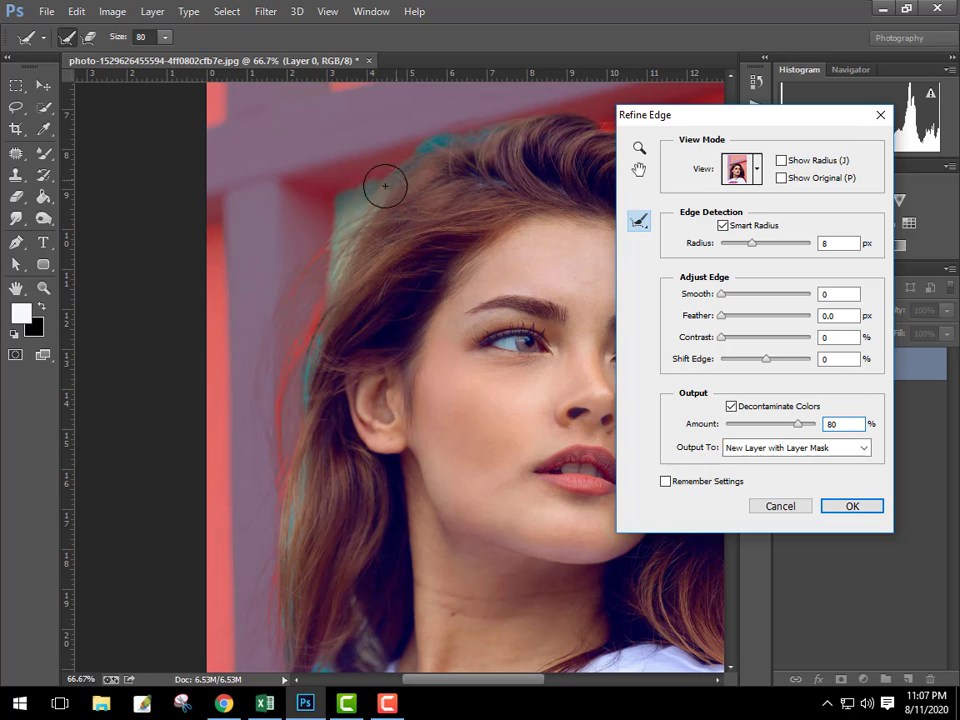
drag(364, 210, 285, 393)
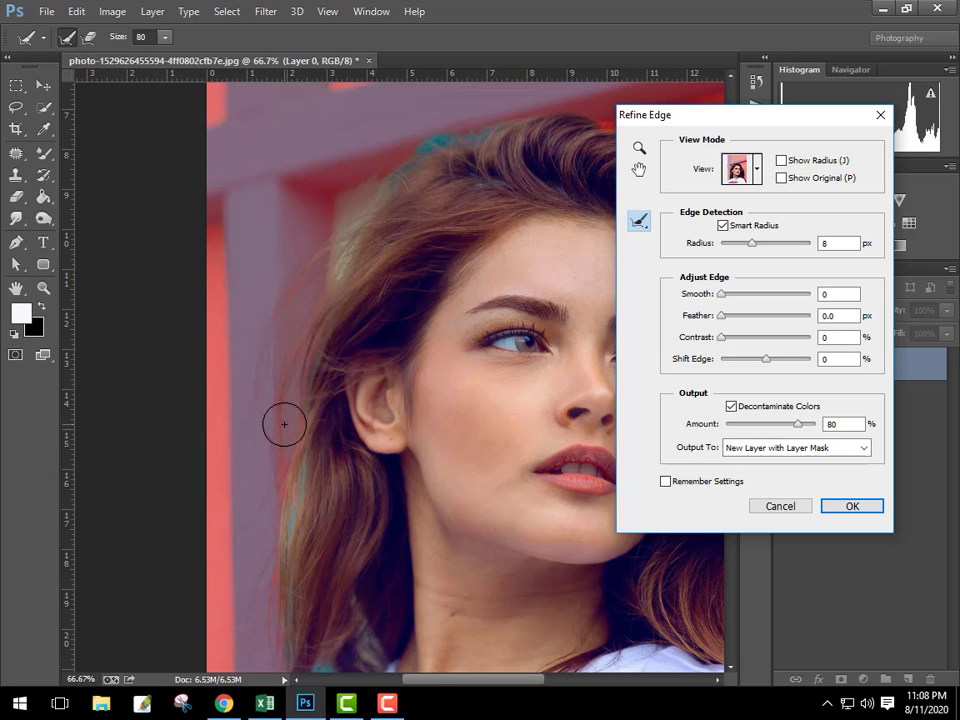
mouse_move(272, 440)
mouse_down()
mouse_move(305, 289)
mouse_move(470, 135)
mouse_up()
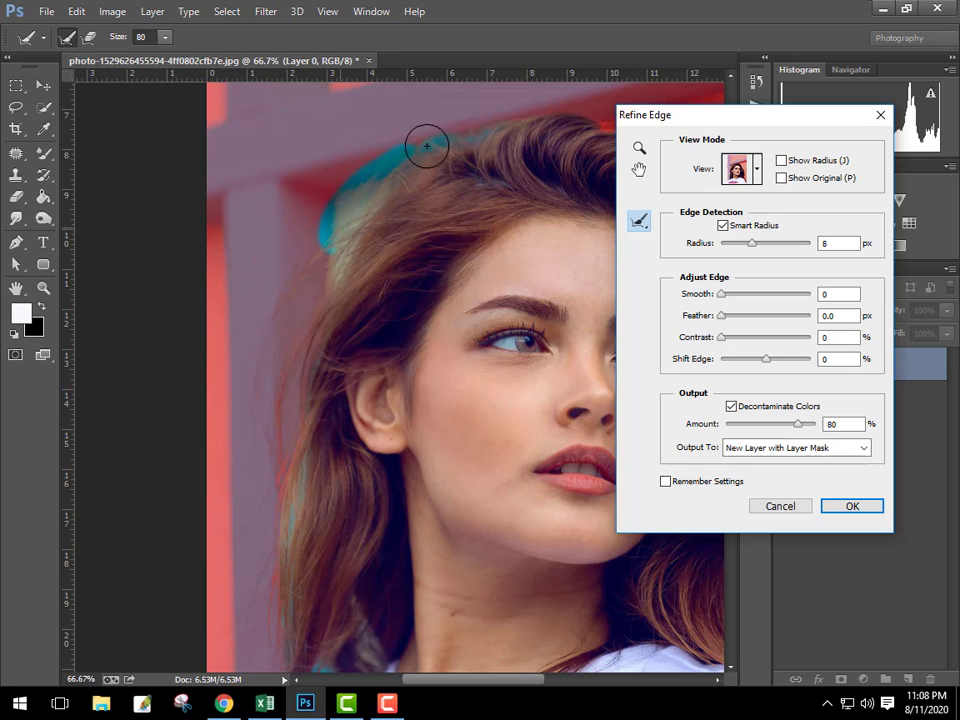
Refine the right, shoulder and lower-left hair edges, then apply the cut-out as Layer 0 copy
drag(444, 165, 336, 197)
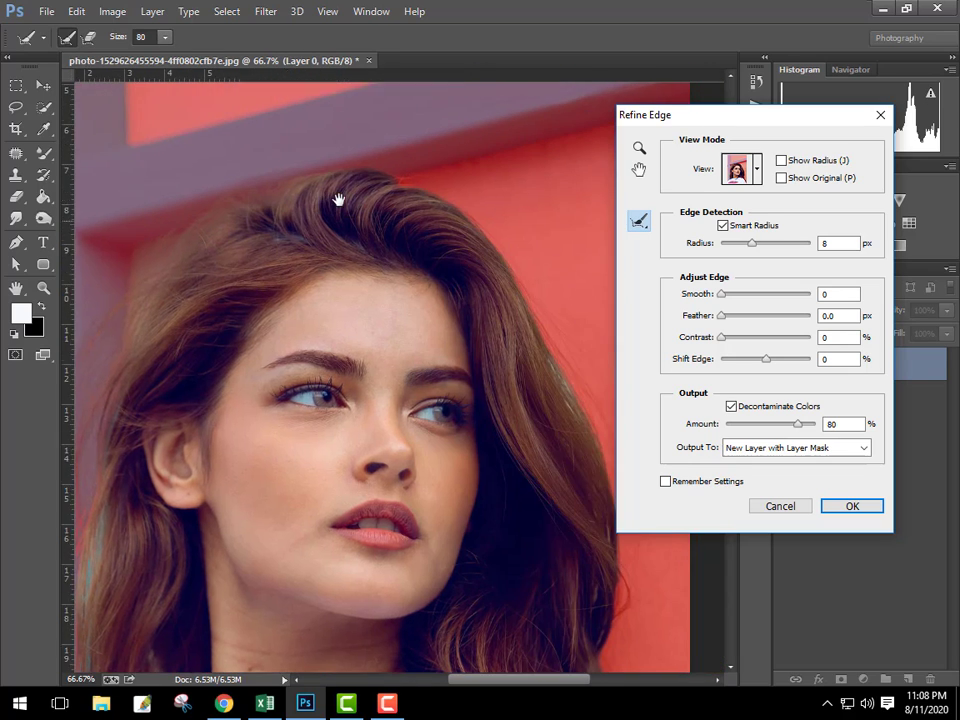
drag(598, 471, 450, 336)
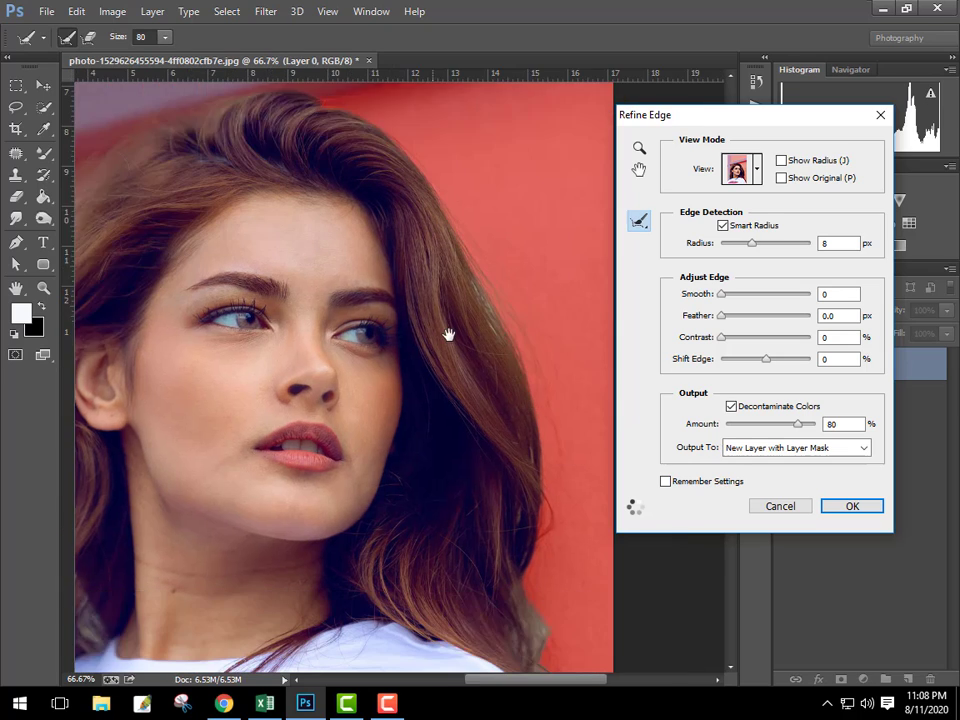
drag(464, 283, 493, 469)
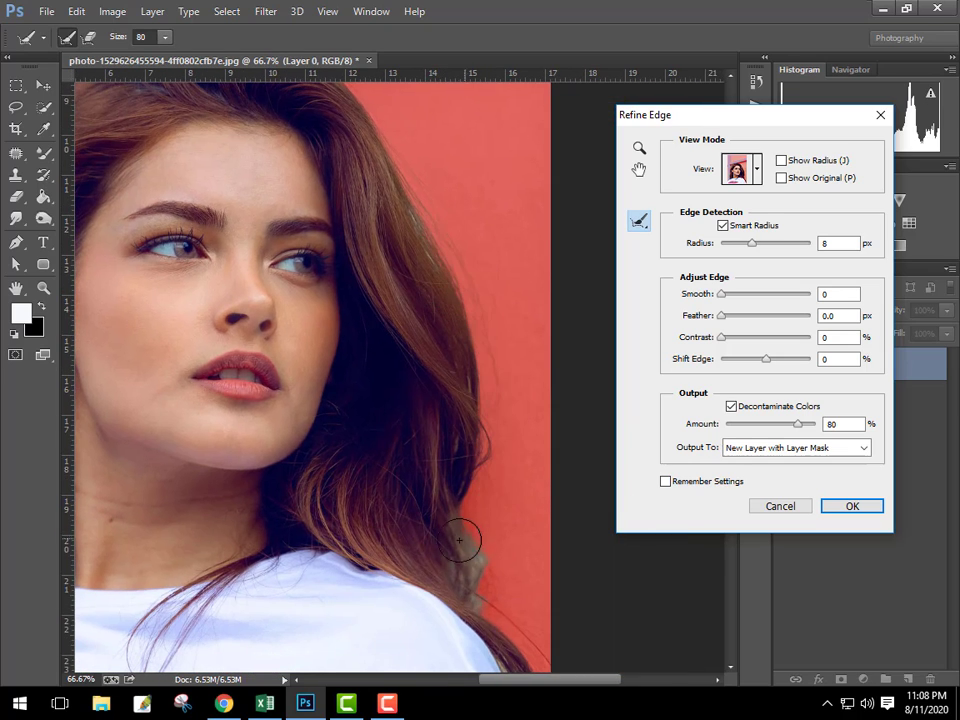
mouse_move(468, 508)
mouse_down()
mouse_move(484, 585)
mouse_move(469, 484)
mouse_move(505, 507)
mouse_up()
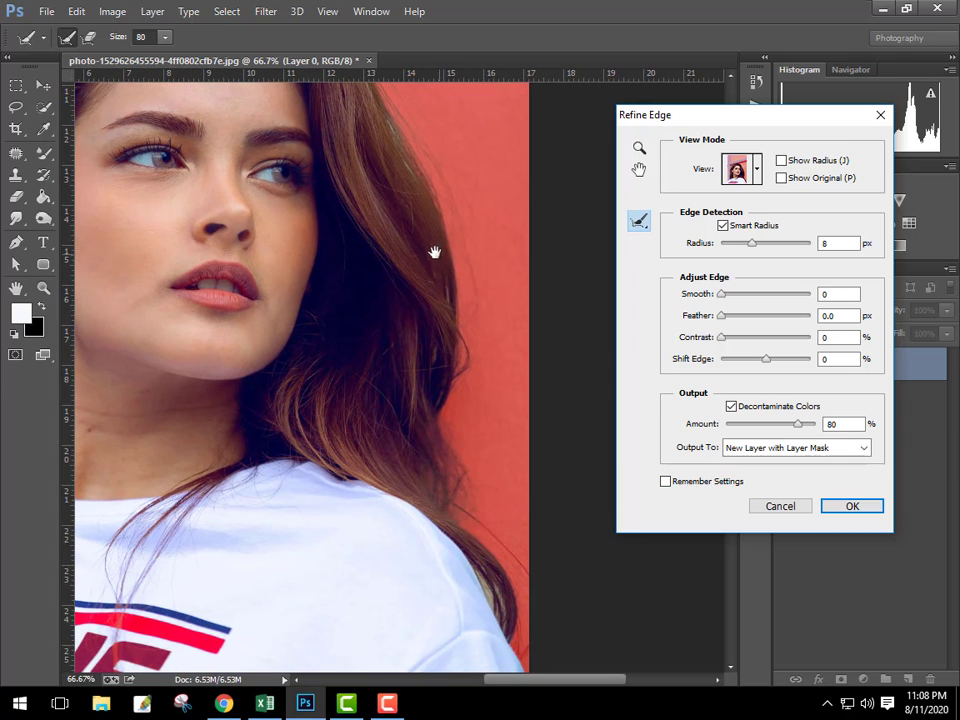
drag(435, 253, 497, 405)
drag(503, 315, 449, 233)
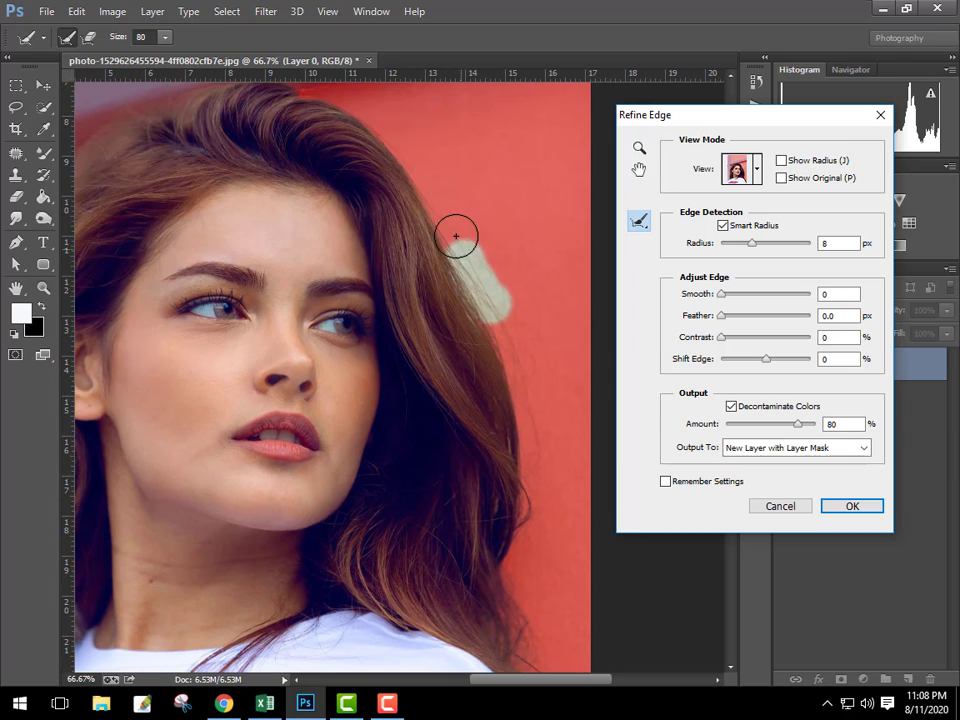
drag(305, 170, 450, 252)
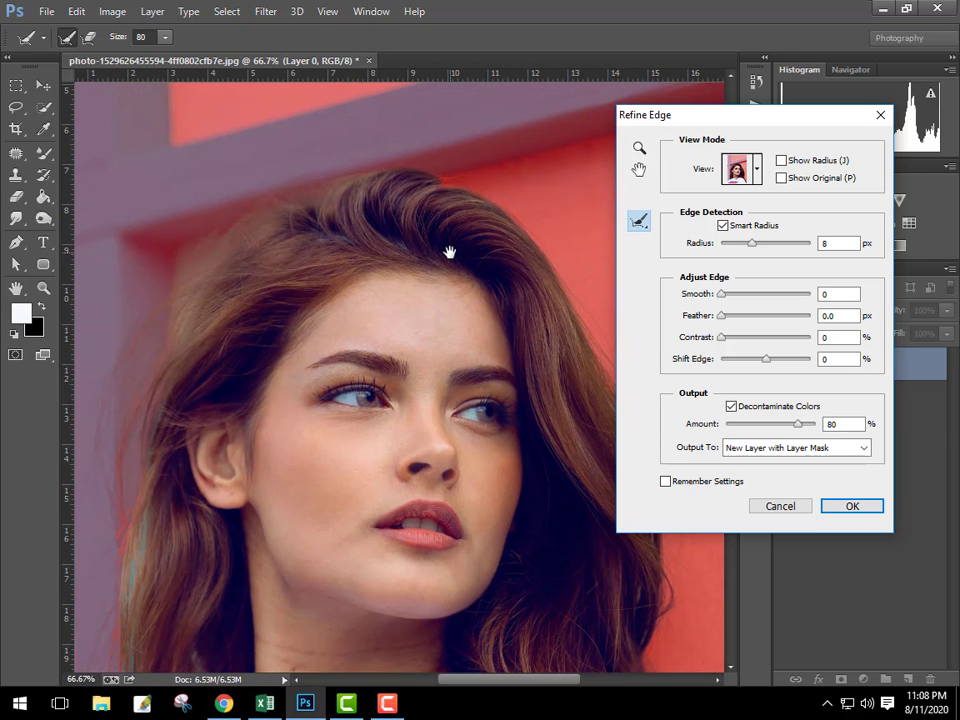
mouse_move(132, 508)
mouse_down()
mouse_move(124, 588)
mouse_move(282, 466)
mouse_up()
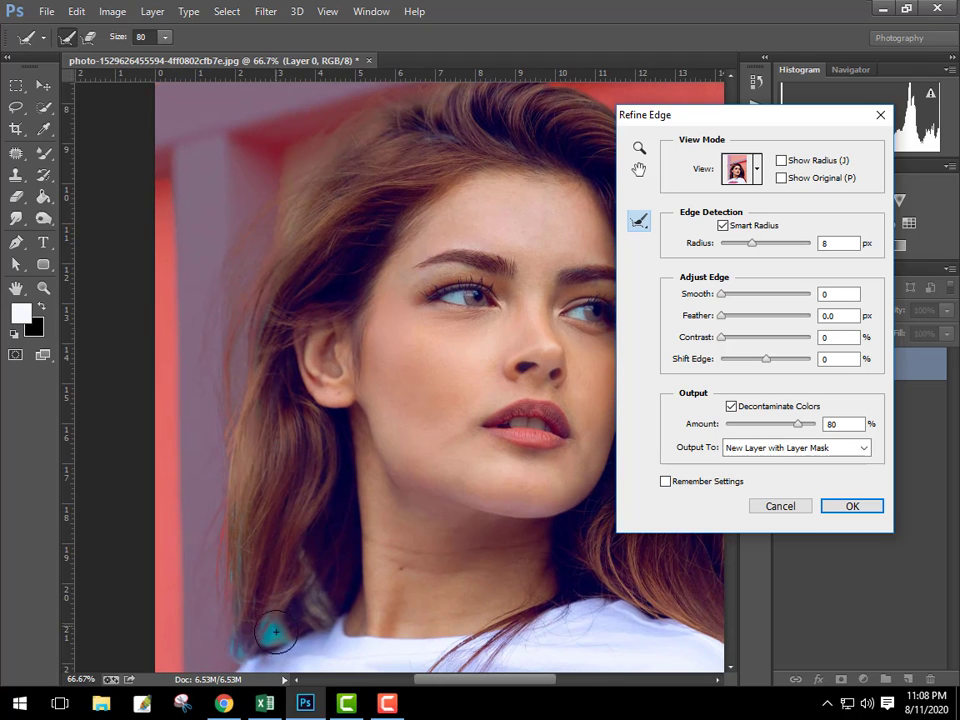
mouse_move(245, 645)
mouse_down()
mouse_move(268, 634)
mouse_move(193, 647)
mouse_up()
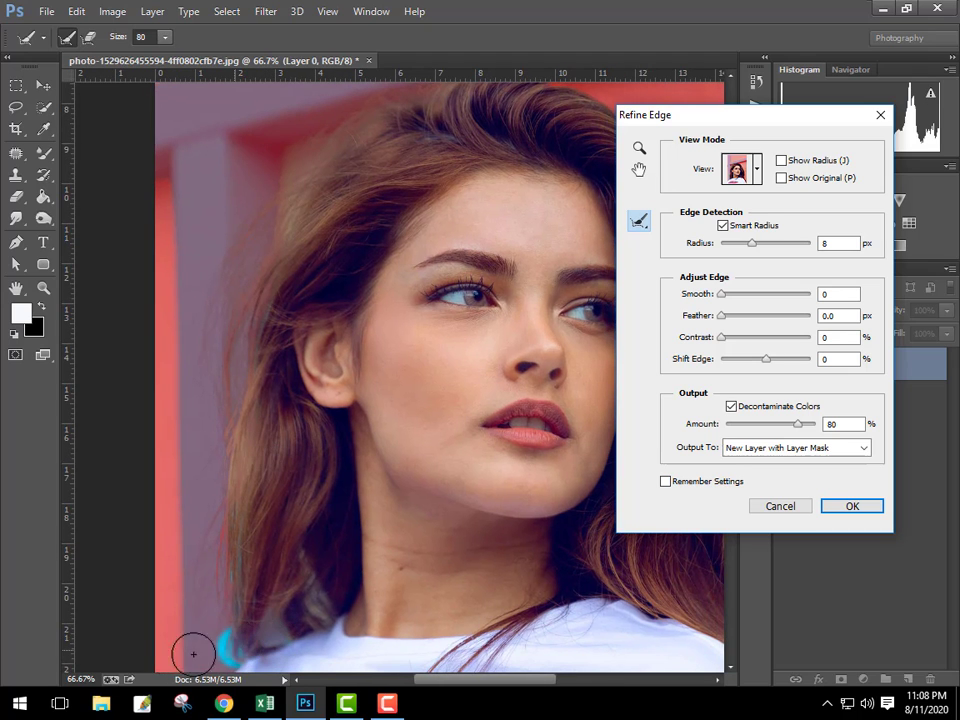
click(869, 512)
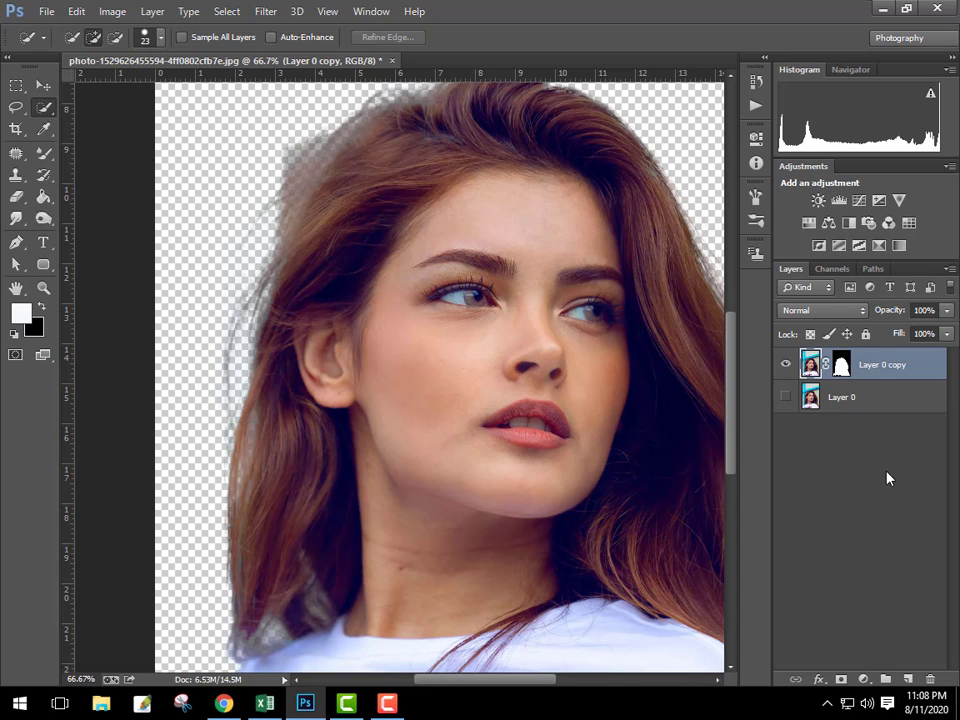
Add a new Layer 1 above Layer 0 and fill it white with the Paint Bucket
click(869, 398)
click(908, 679)
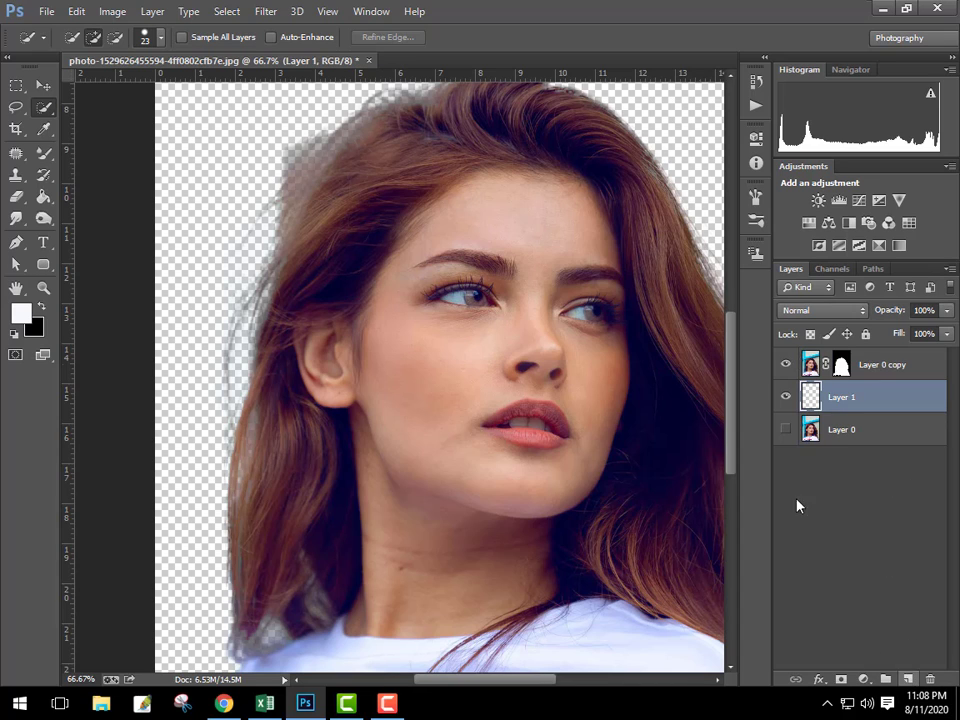
click(45, 199)
click(270, 206)
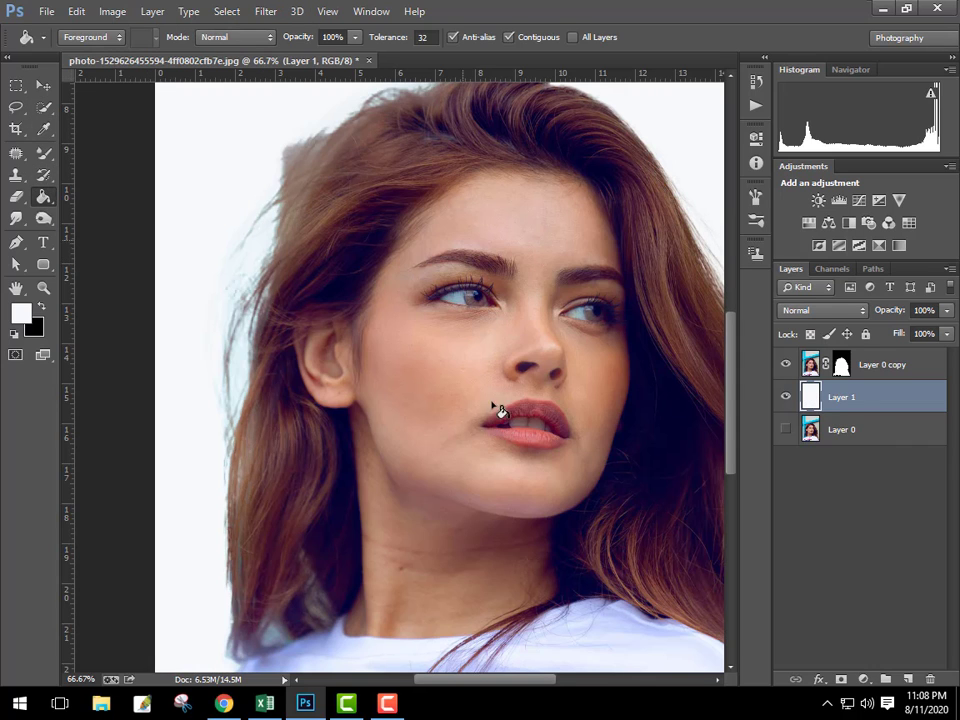
Zoom to the hair and toggle the cut-out and white layers to compare
key(ctrl+minus)
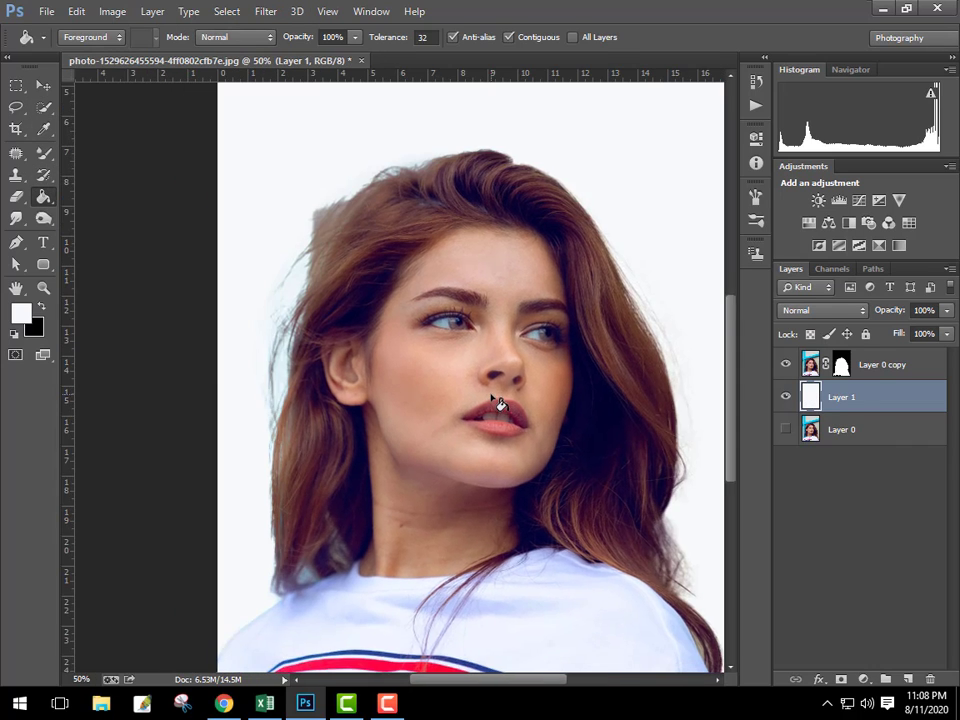
key(ctrl+minus)
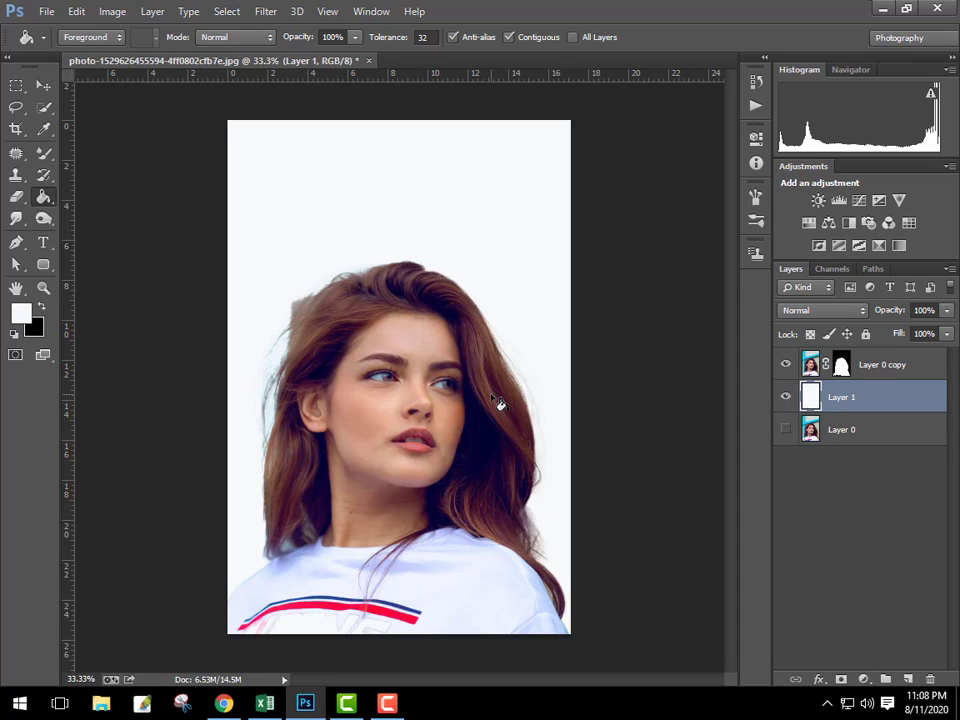
ctrl+space+click(344, 320)
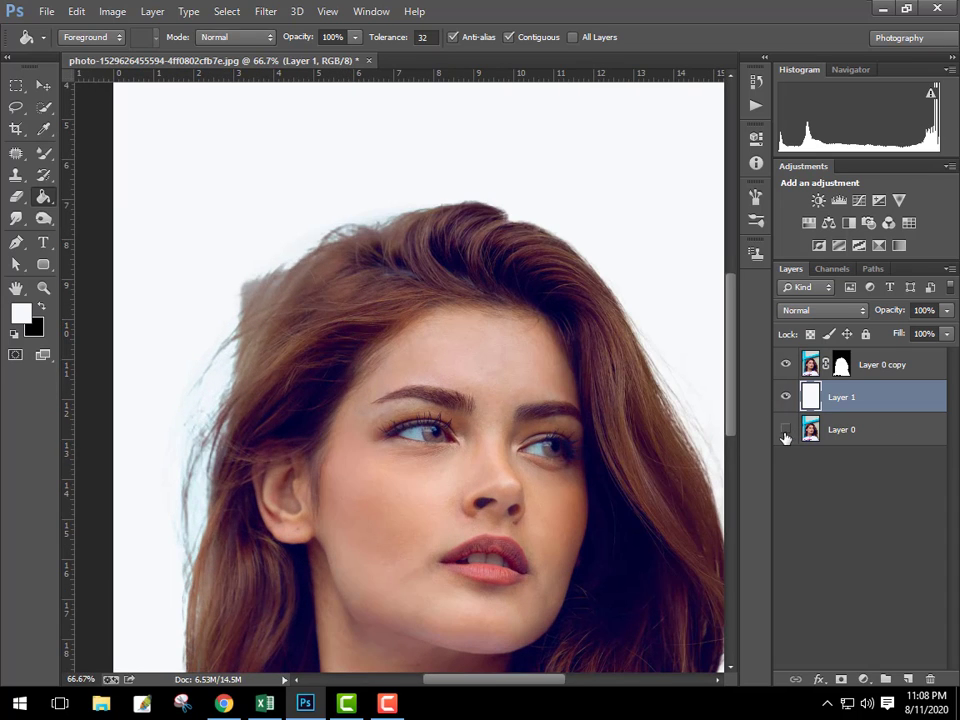
click(786, 364)
click(786, 398)
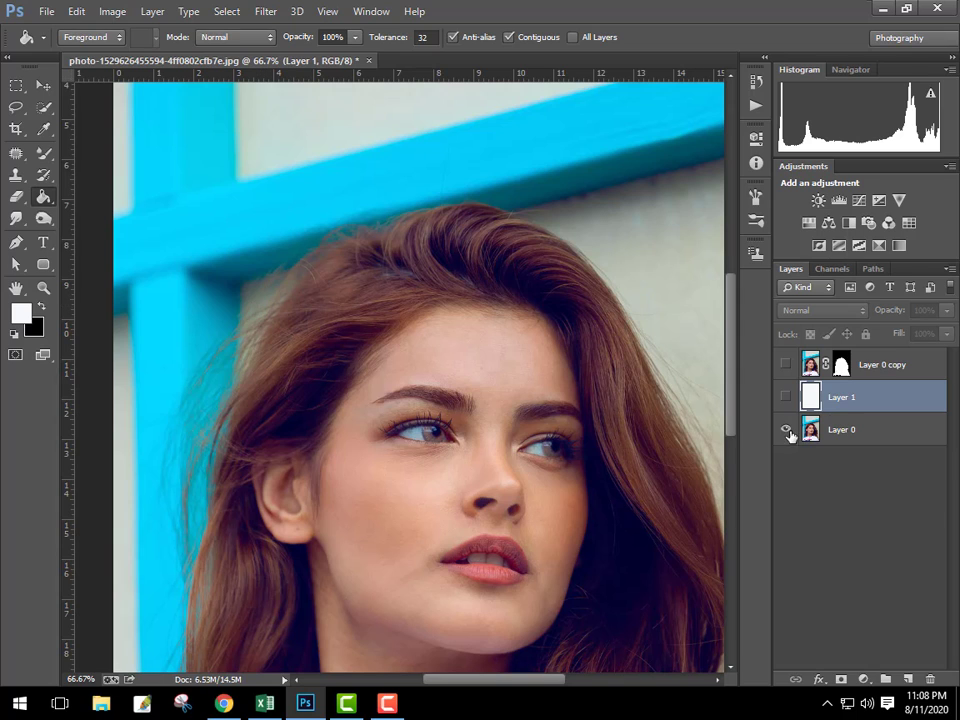
click(786, 397)
click(786, 364)
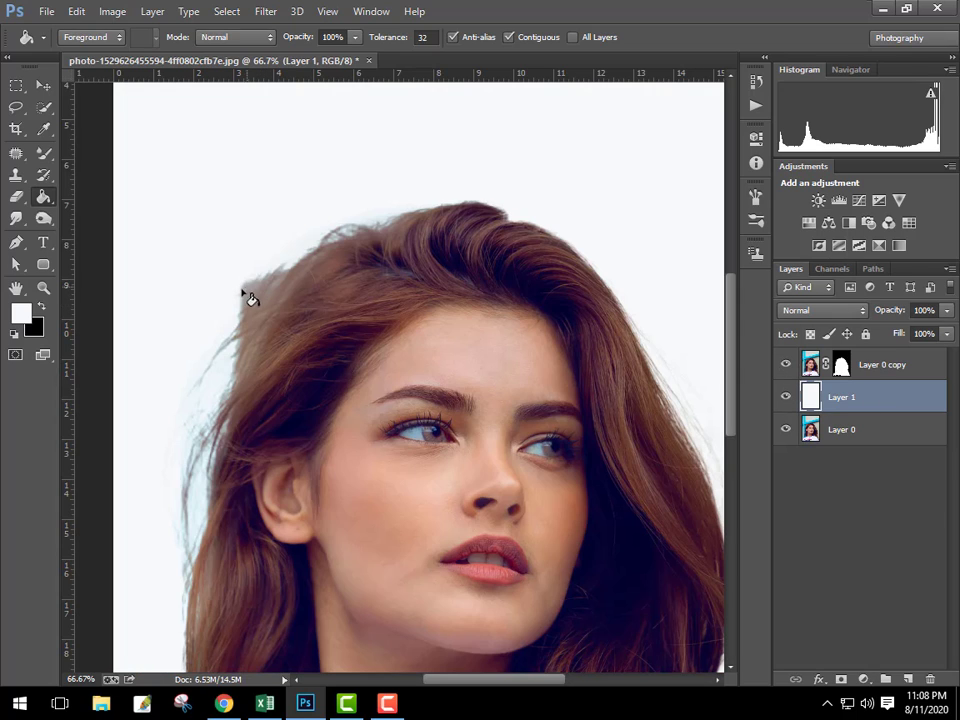
click(870, 372)
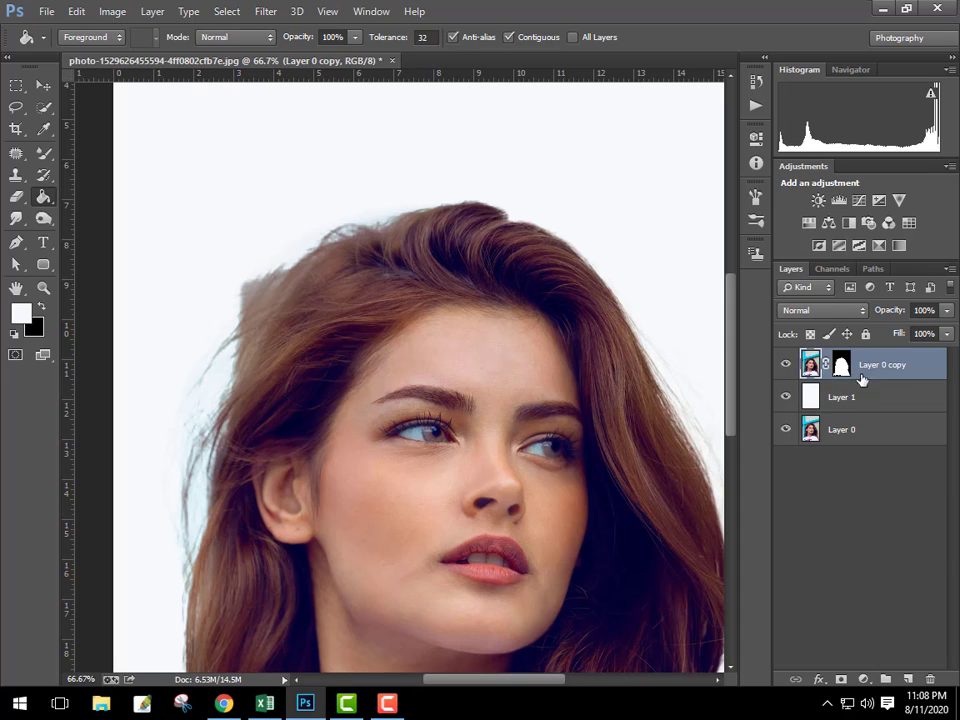
click(15, 199)
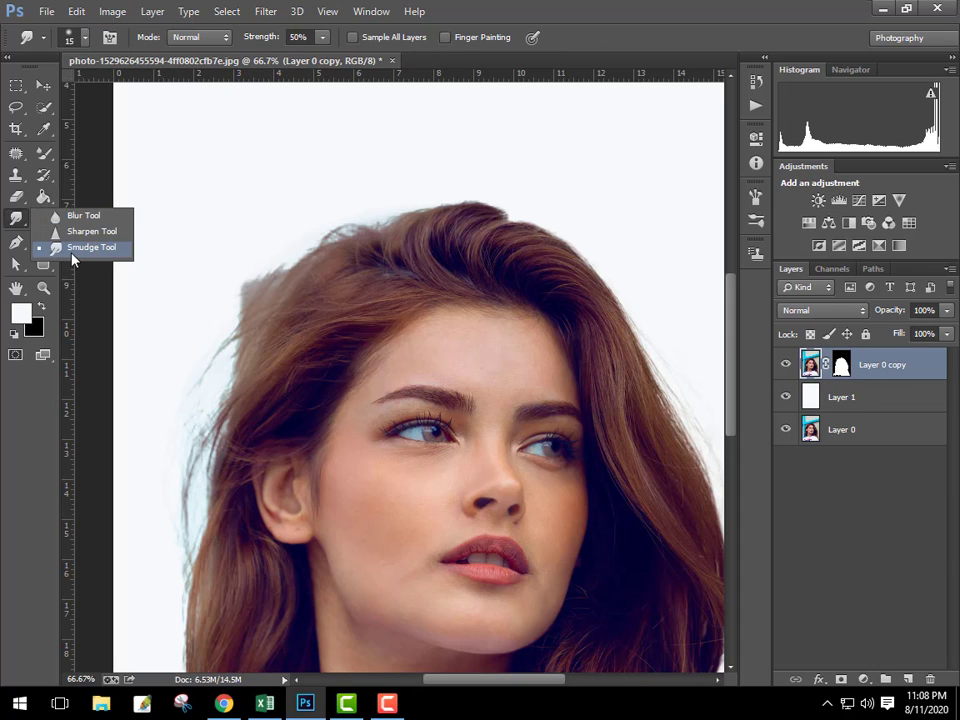
click(71, 255)
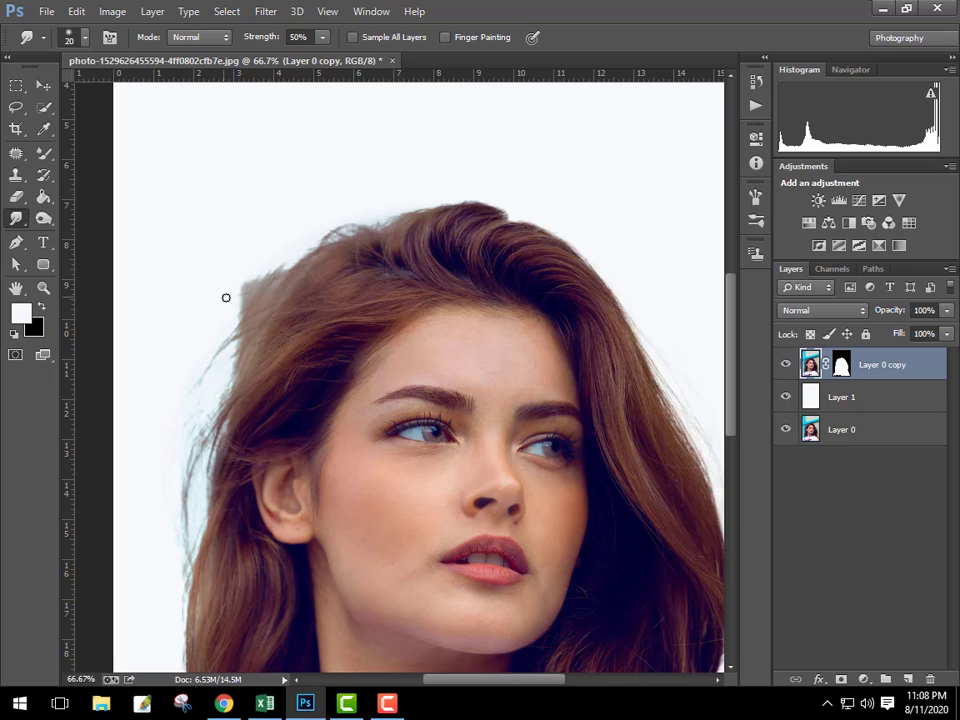
key(bracketright)
key(bracketright)
key(bracketright)
drag(231, 274, 250, 287)
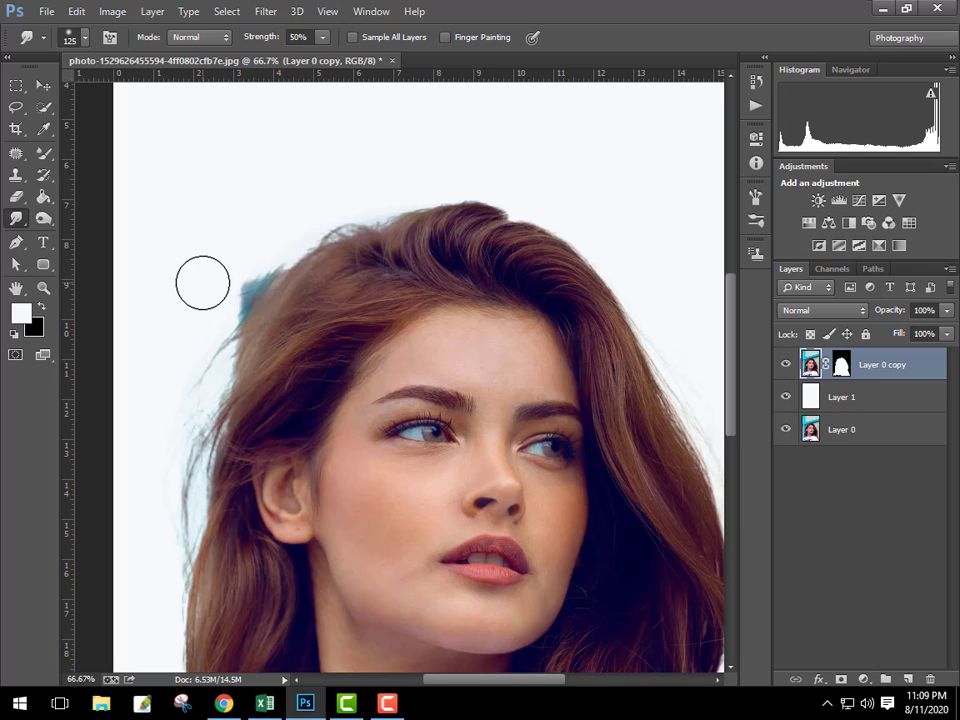
key(alt+bracketleft)
click(888, 375)
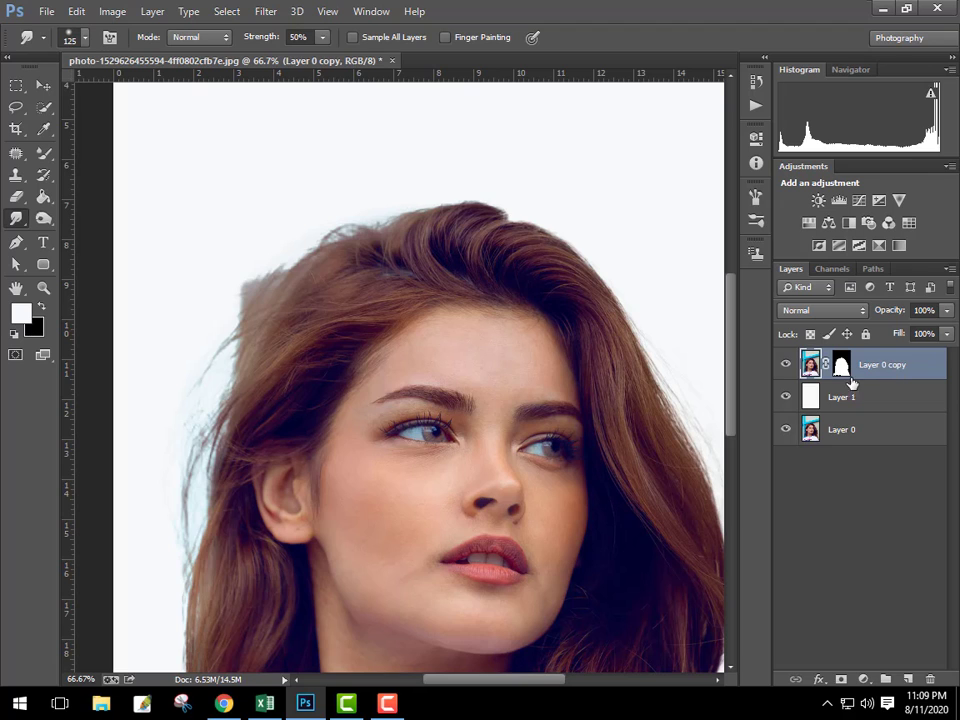
Convert Layer 0 copy to a smart object, rasterize it, and smudge the upper-left hair edge
right_click(911, 373)
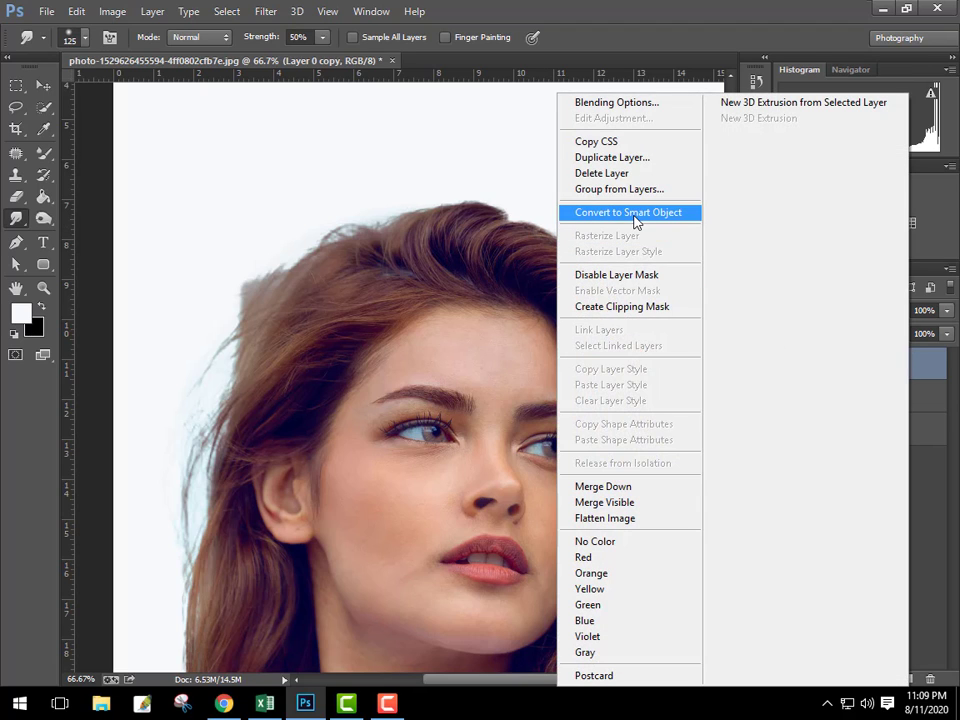
click(634, 212)
right_click(874, 378)
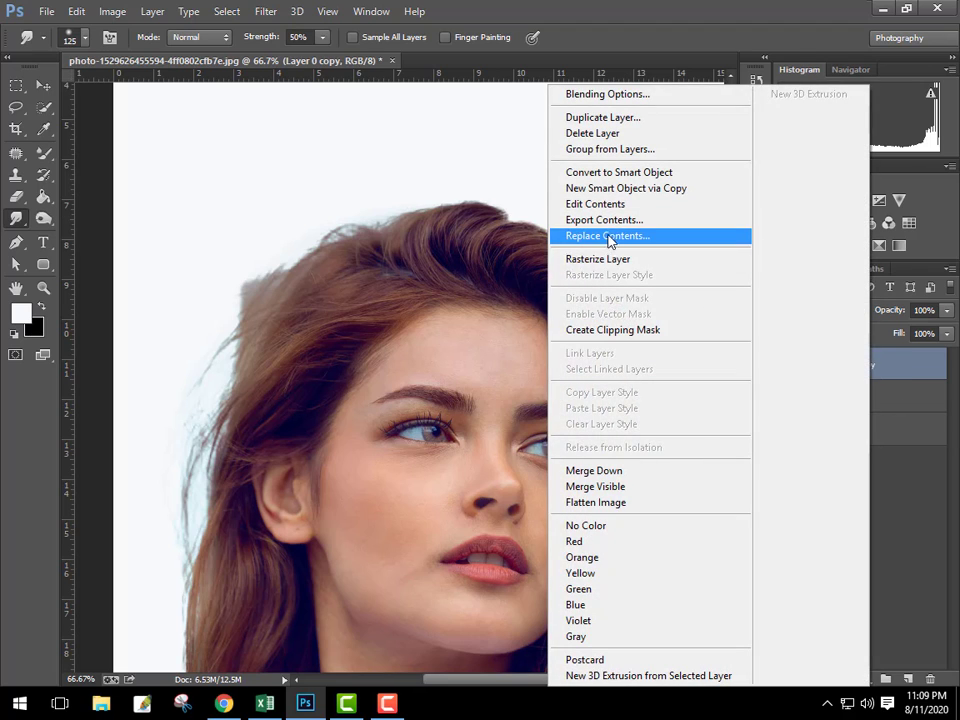
click(590, 258)
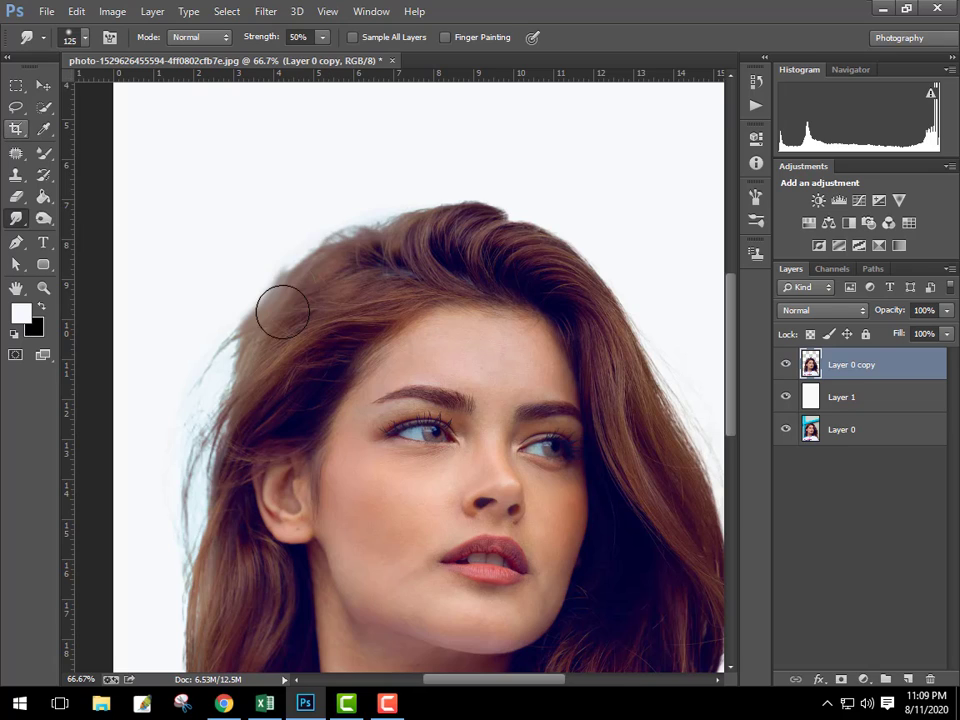
drag(282, 312, 256, 276)
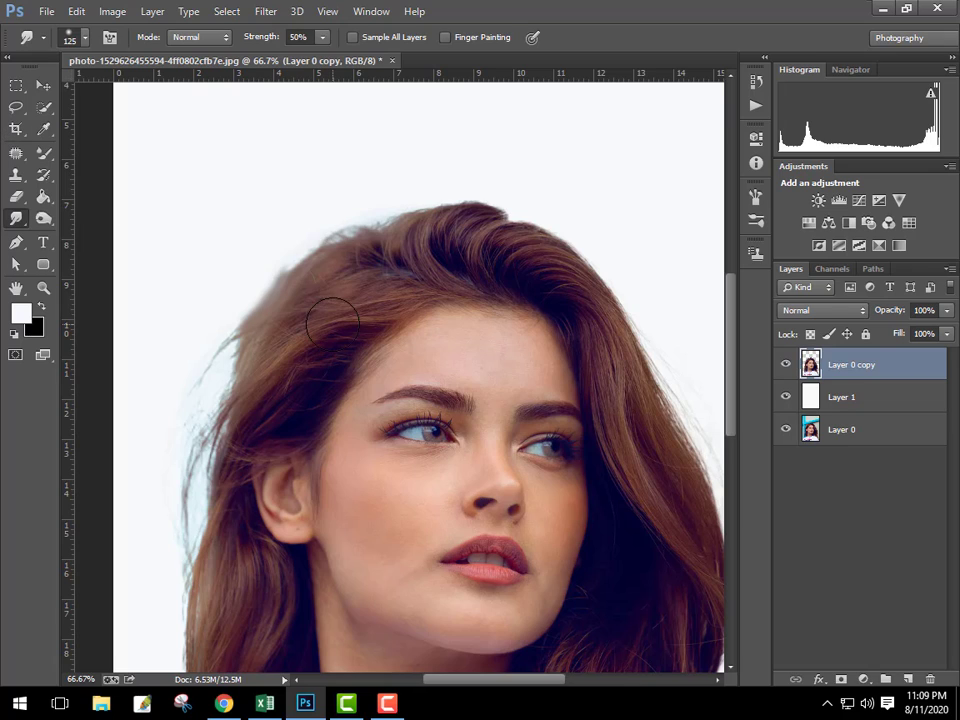
Lasso the background haze left of the hair, dismiss the Feather prompt, deselect and zoom out
click(16, 107)
drag(213, 225, 375, 215)
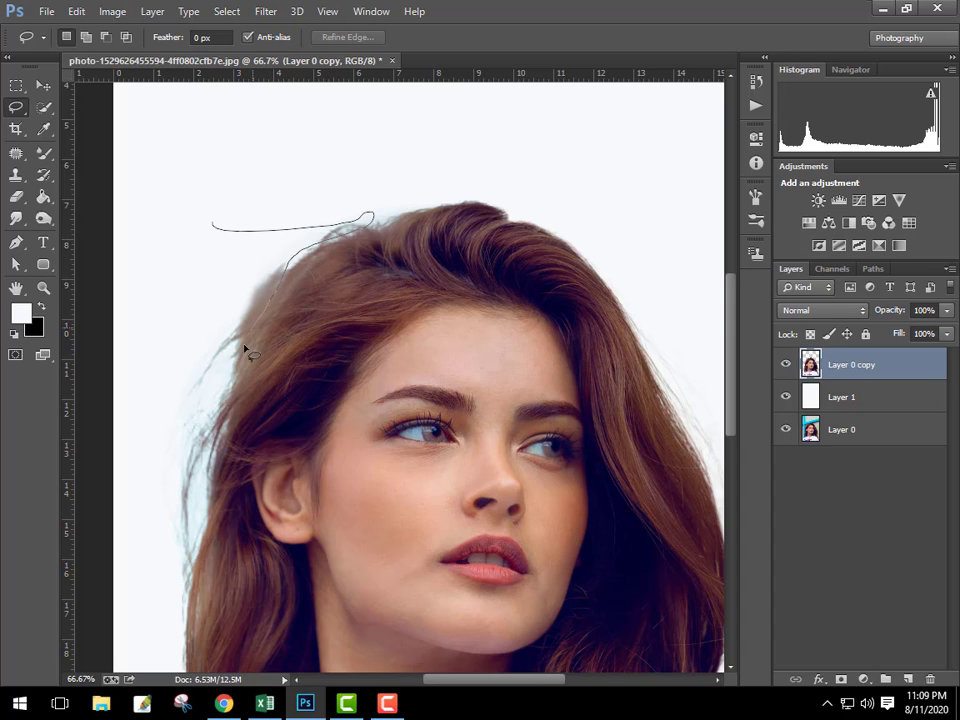
drag(207, 412, 185, 278)
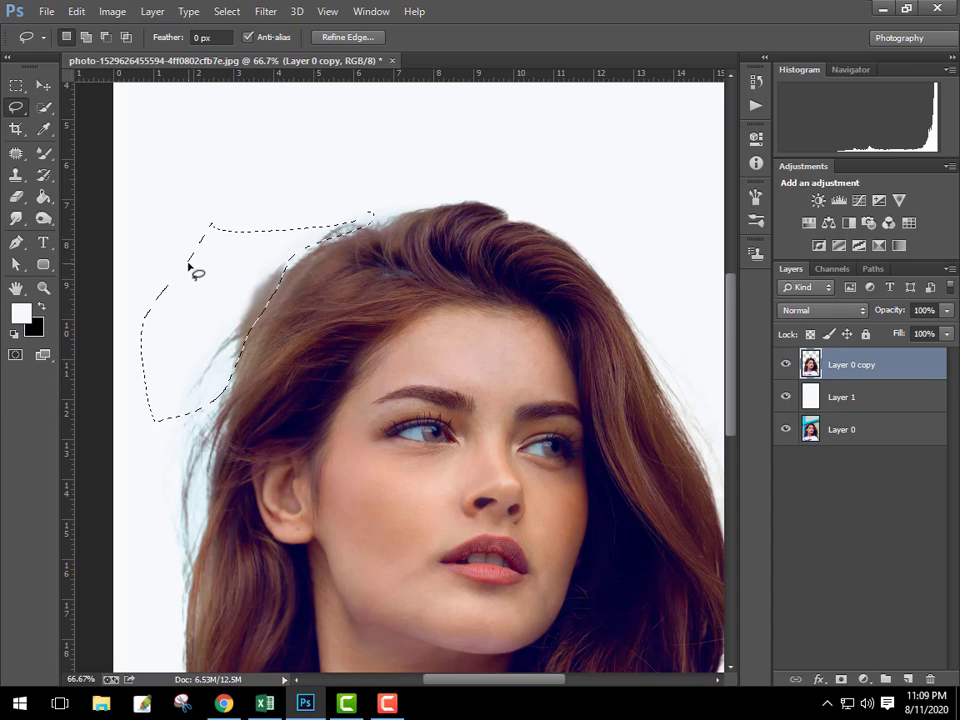
right_click(234, 263)
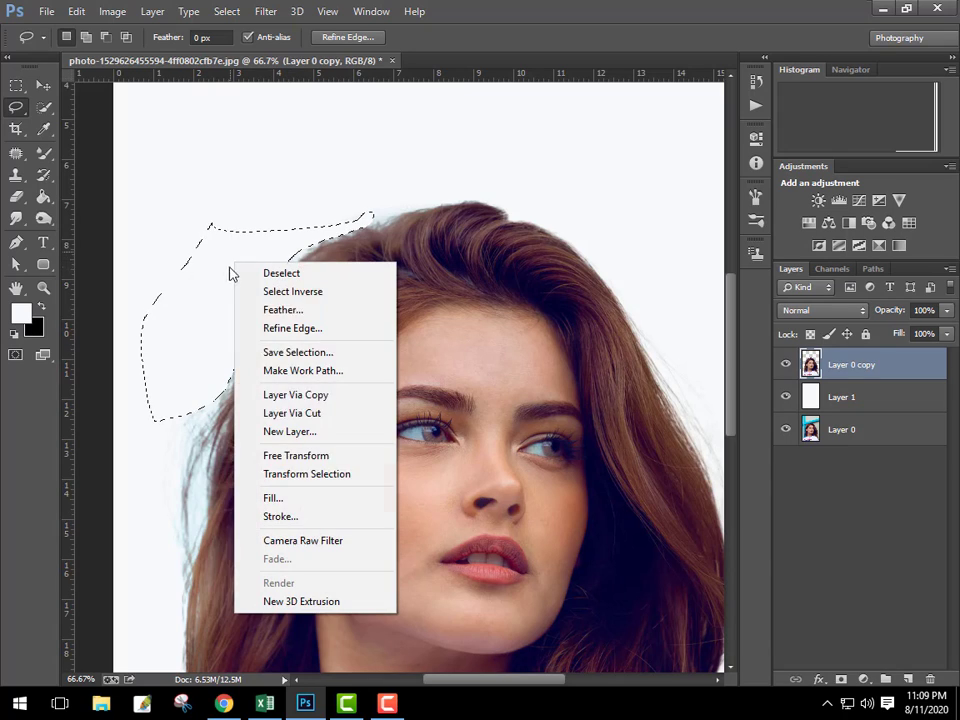
click(291, 310)
key(Return)
key(ctrl+d)
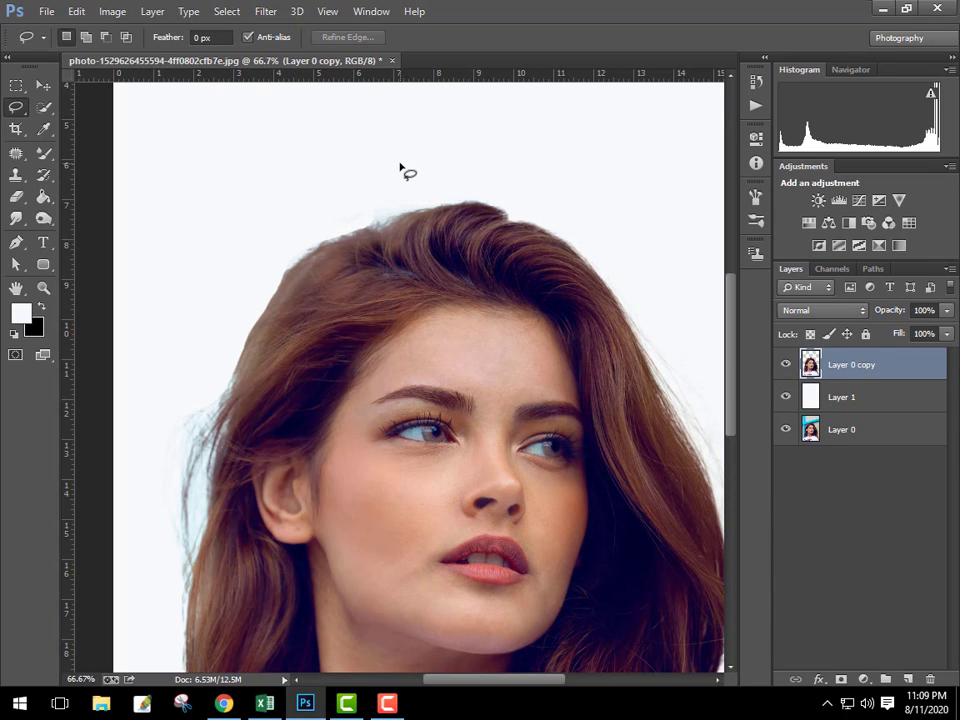
key(ctrl+minus)
key(ctrl+minus)
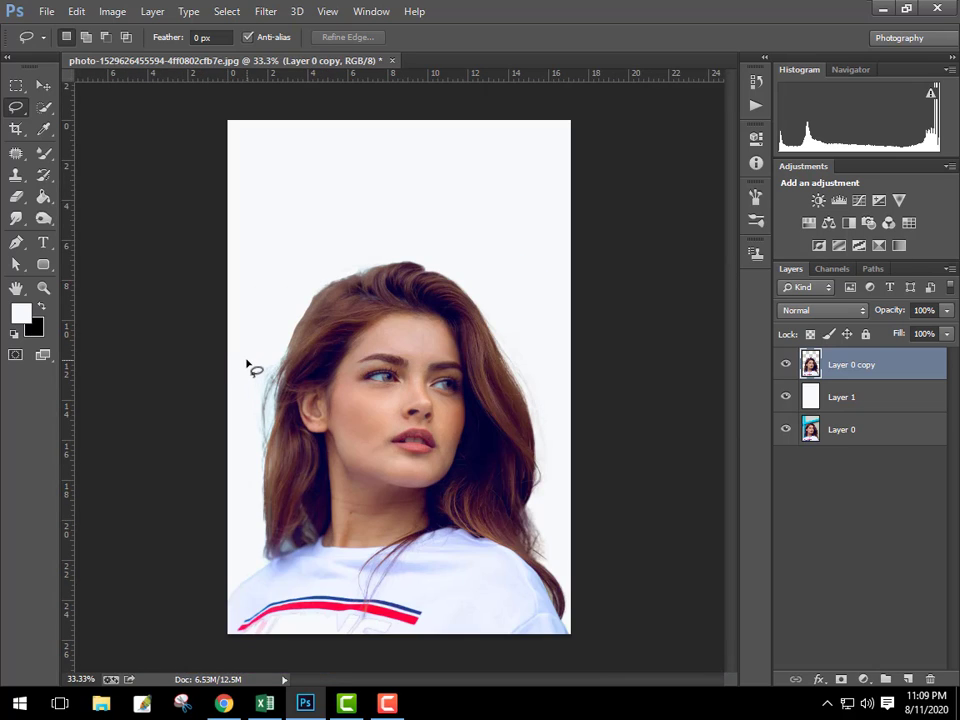
Add a Gradient Overlay layer effect to Layer 1
click(893, 400)
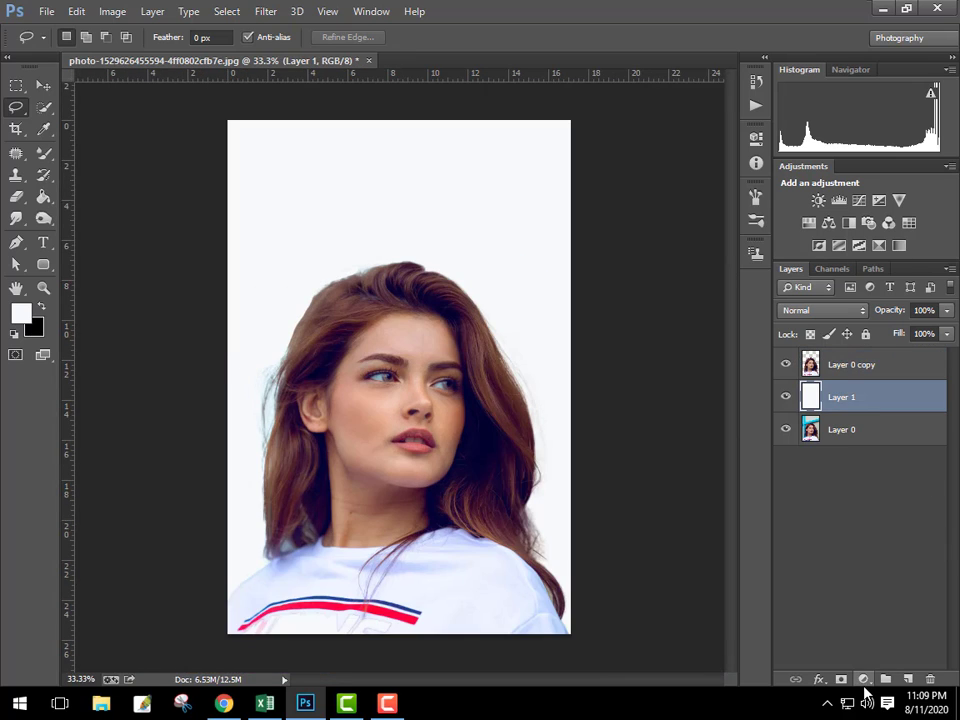
click(819, 679)
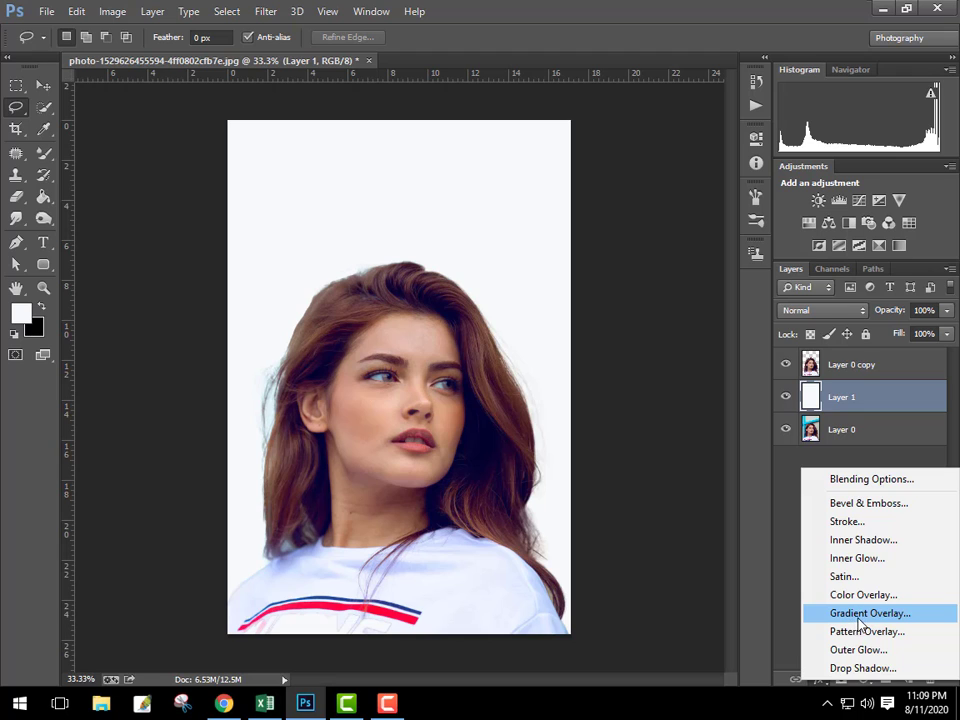
click(860, 613)
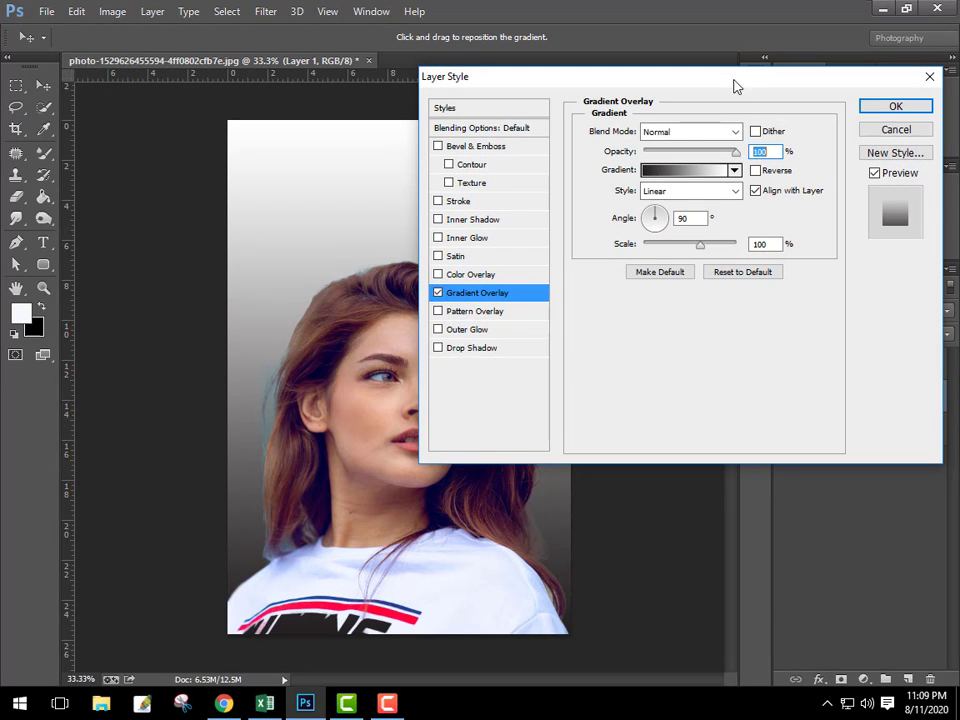
drag(735, 87, 914, 72)
Edit the overlay gradient to dark-white-dark with a white middle stop
click(899, 155)
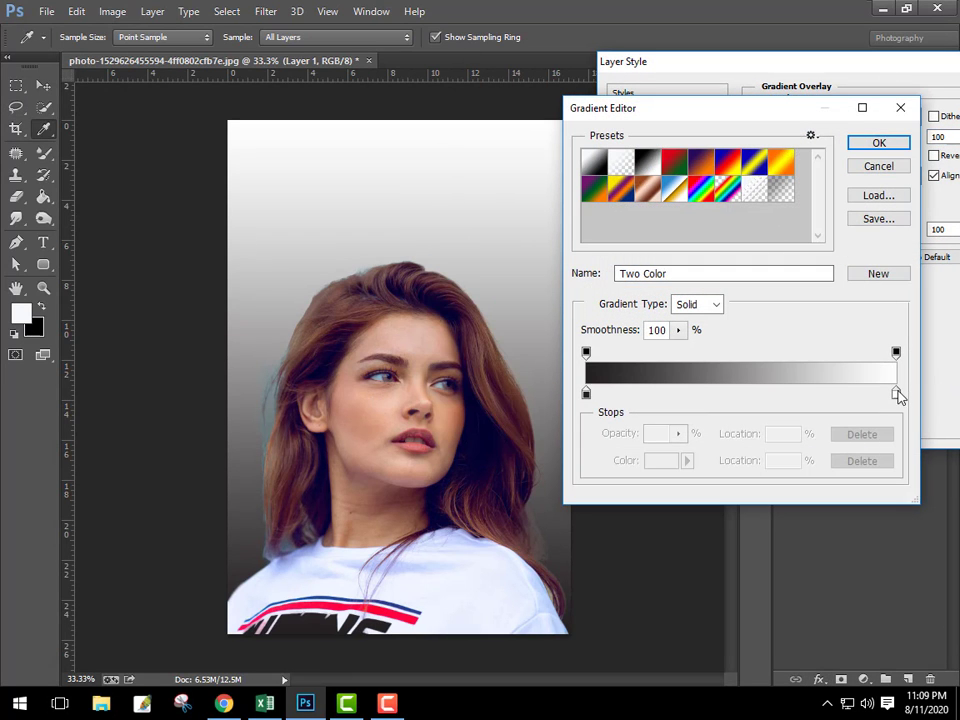
click(897, 395)
click(578, 375)
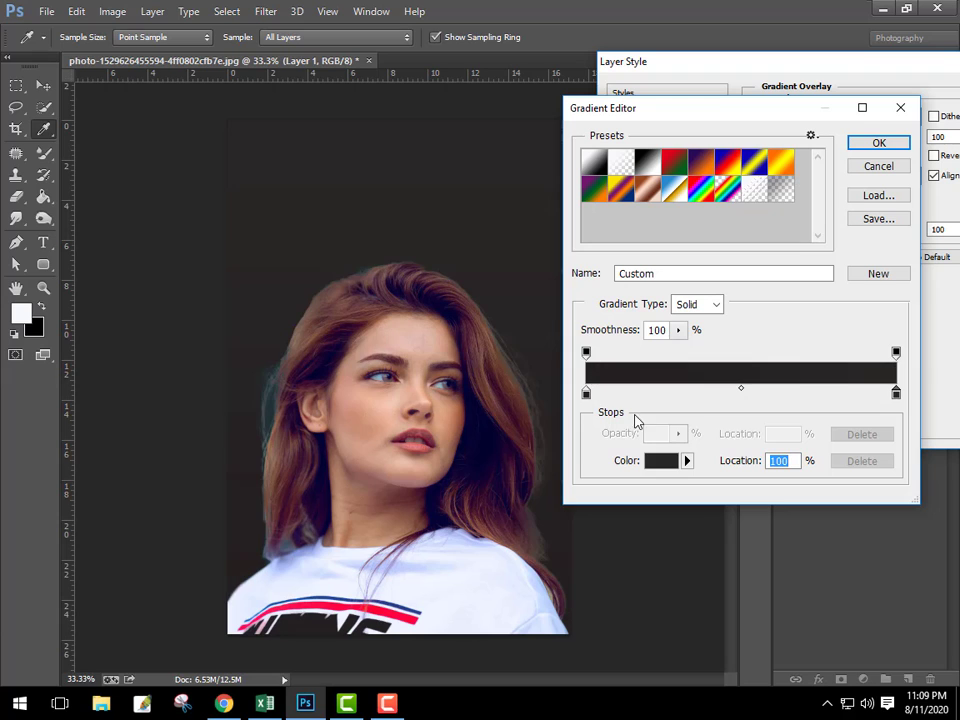
click(742, 394)
click(661, 461)
drag(621, 465, 460, 397)
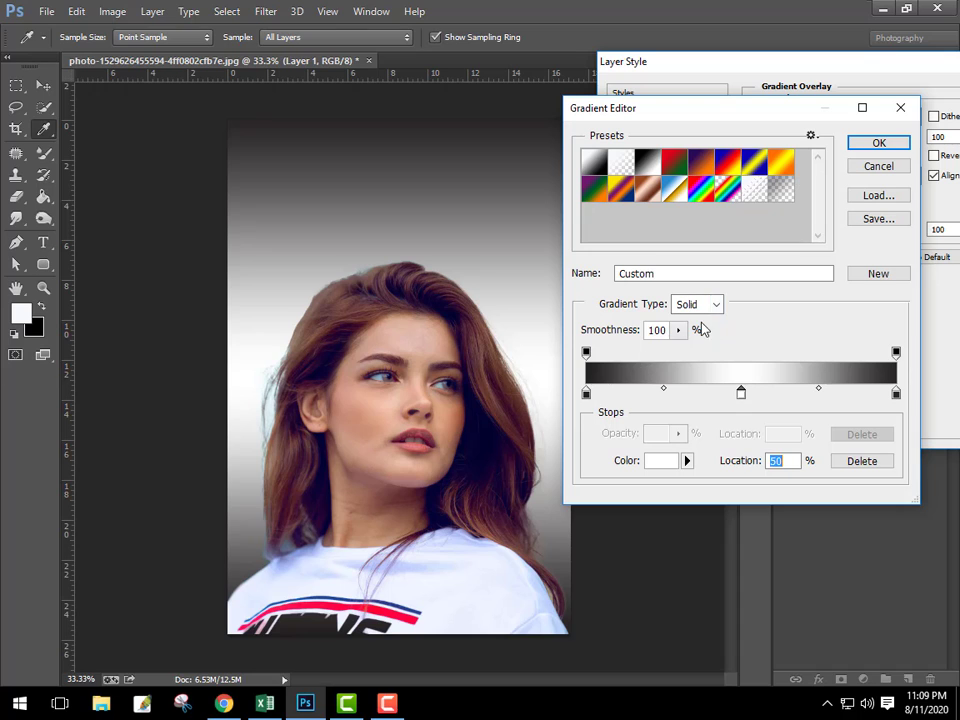
click(877, 147)
Set the gradient overlay angle to 5° and scale to 150%, then apply it
drag(878, 229, 896, 229)
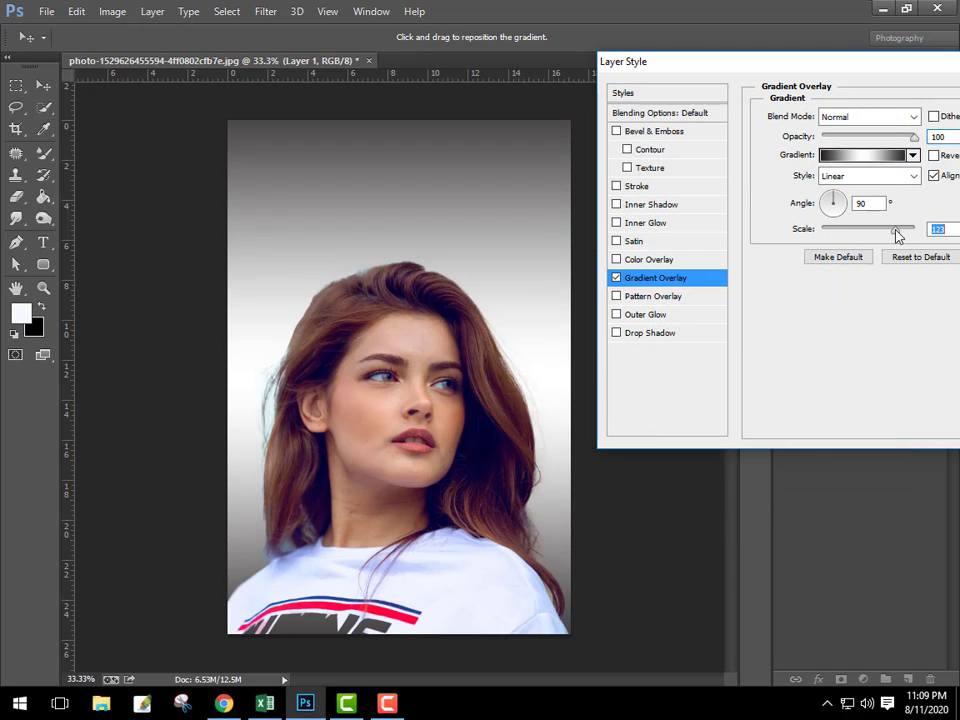
click(868, 203)
text(0)
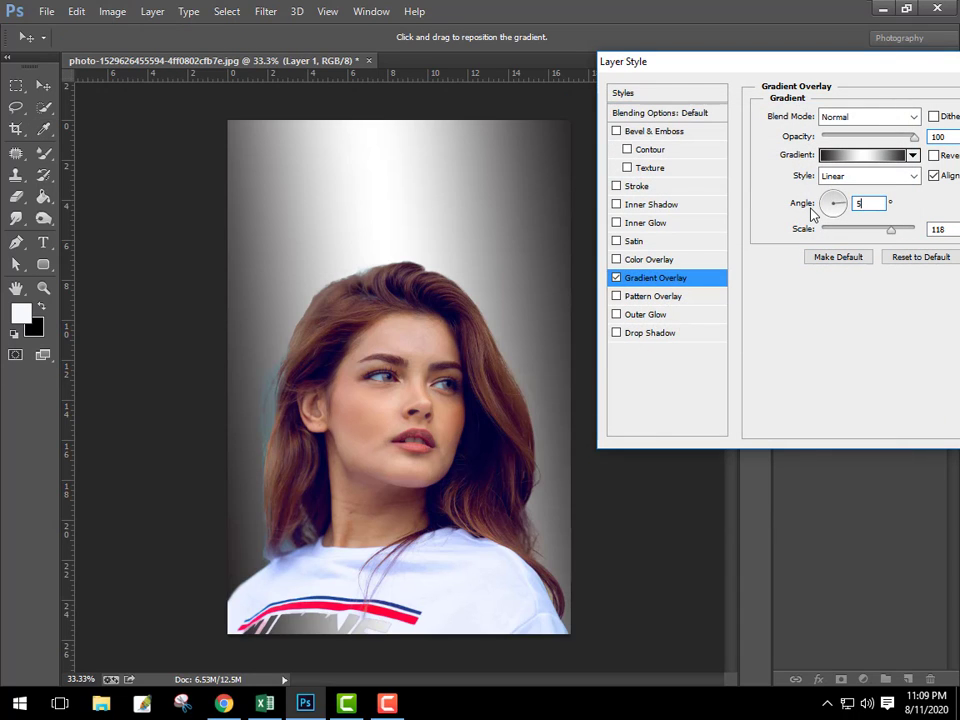
key(BackSpace)
text(5)
drag(893, 233, 925, 238)
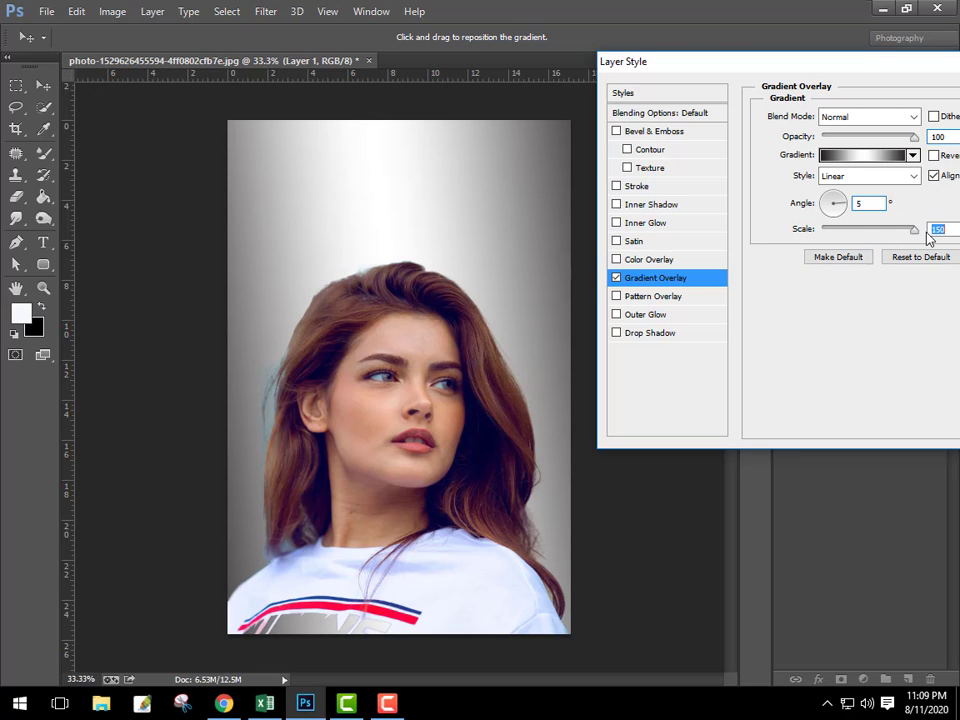
key(Return)
Discard a trial lasso strip on the left hair edge and return to Quick Selection on Layer 0 copy
key(l)
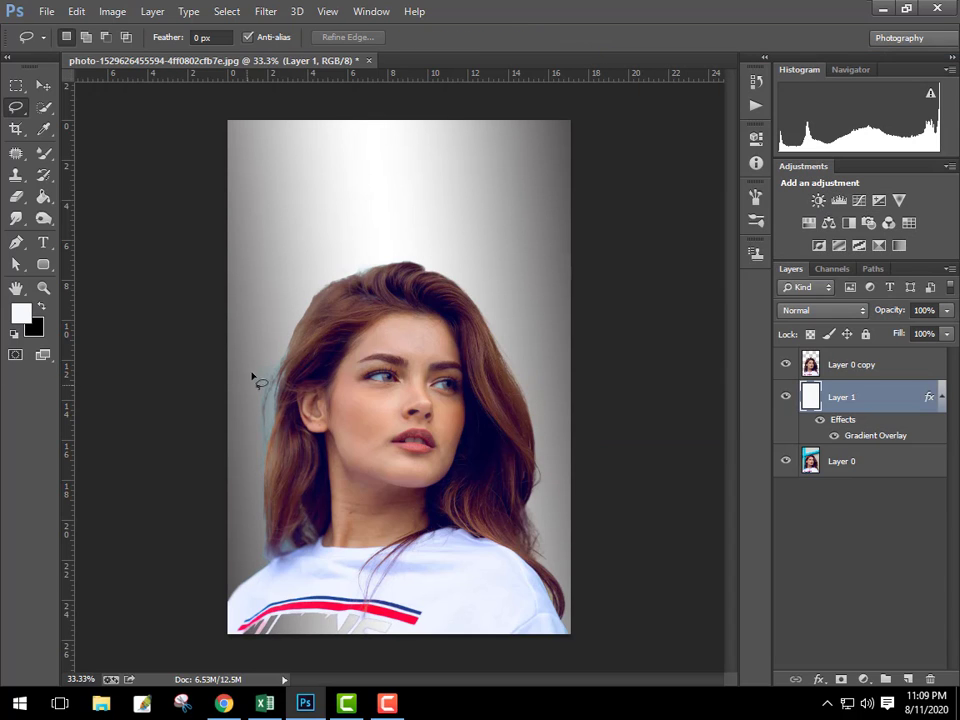
mouse_move(255, 365)
mouse_down()
mouse_move(287, 357)
mouse_move(270, 432)
mouse_move(253, 364)
mouse_up()
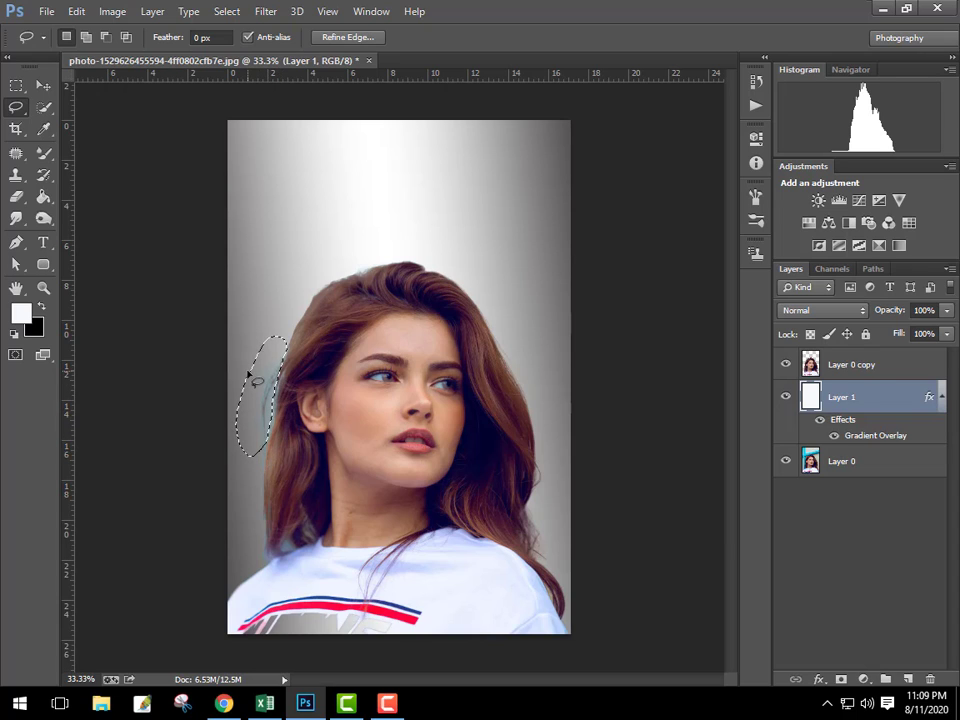
click(862, 368)
click(662, 465)
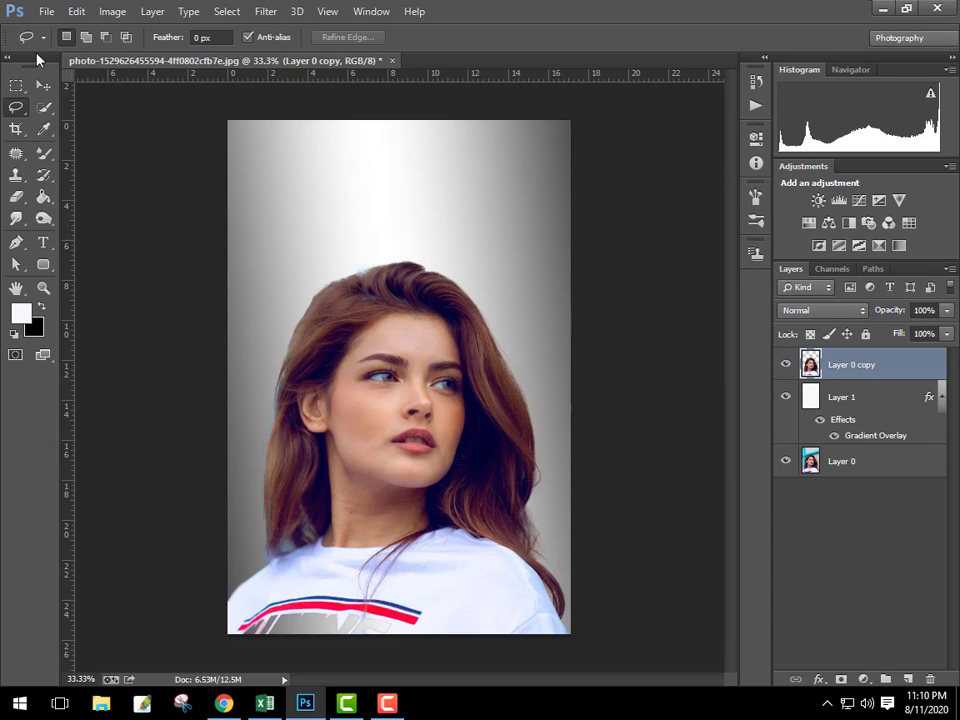
click(43, 107)
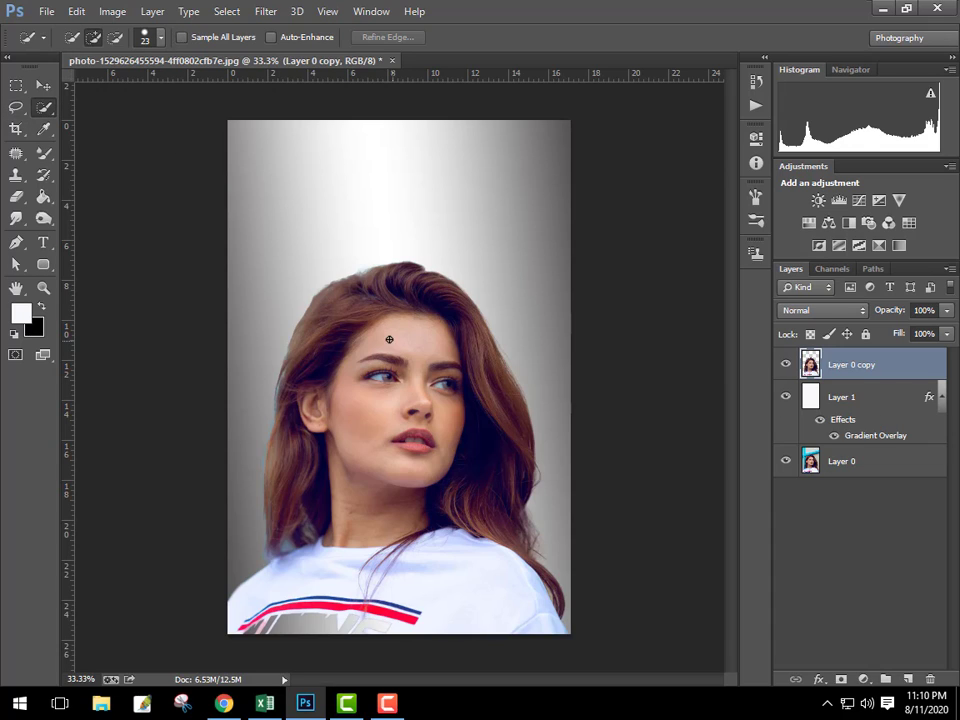
Adjust the Quick Selection brush size, hardness and spacing
click(146, 37)
click(221, 68)
key(Tab)
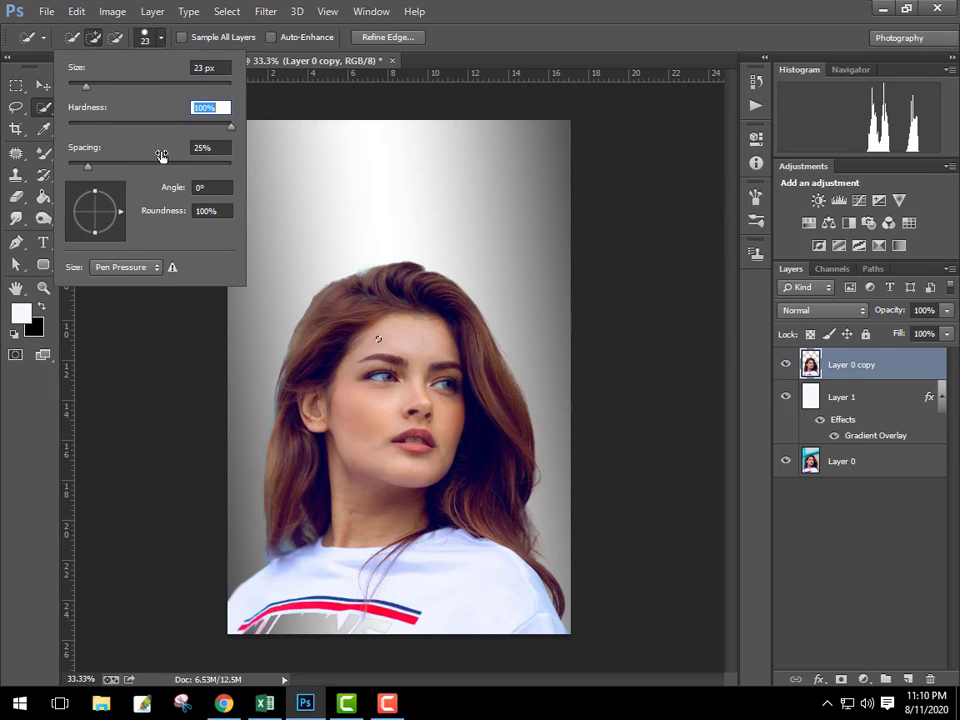
key(Tab)
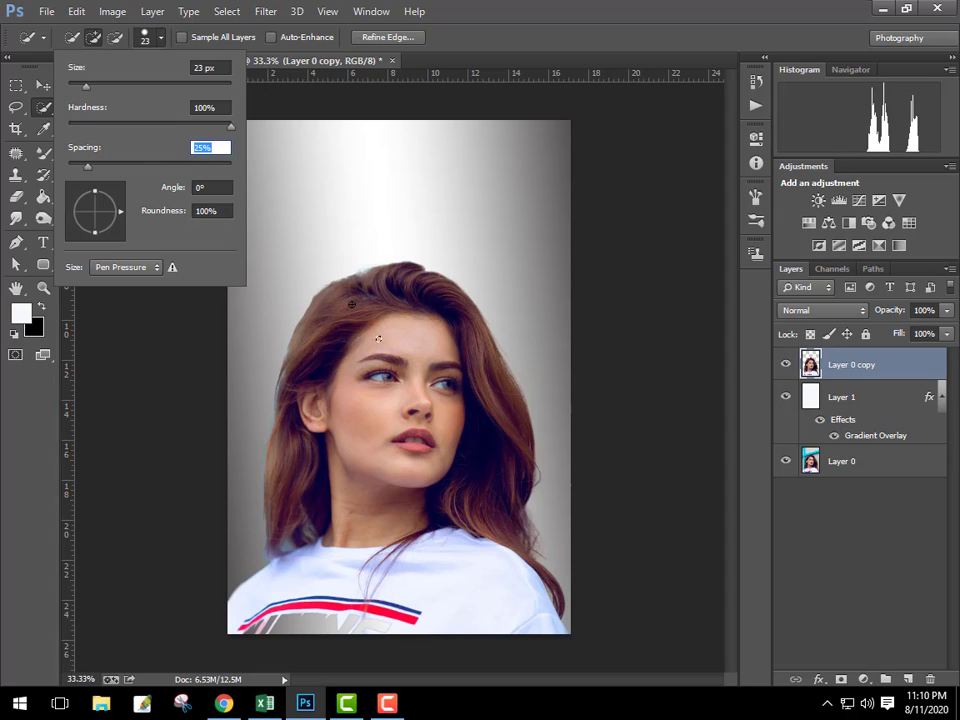
key(Return)
Quick-select the woman's face, neck, shirt and the right side of her hair
mouse_move(396, 329)
mouse_down()
mouse_move(454, 584)
mouse_move(306, 616)
mouse_up()
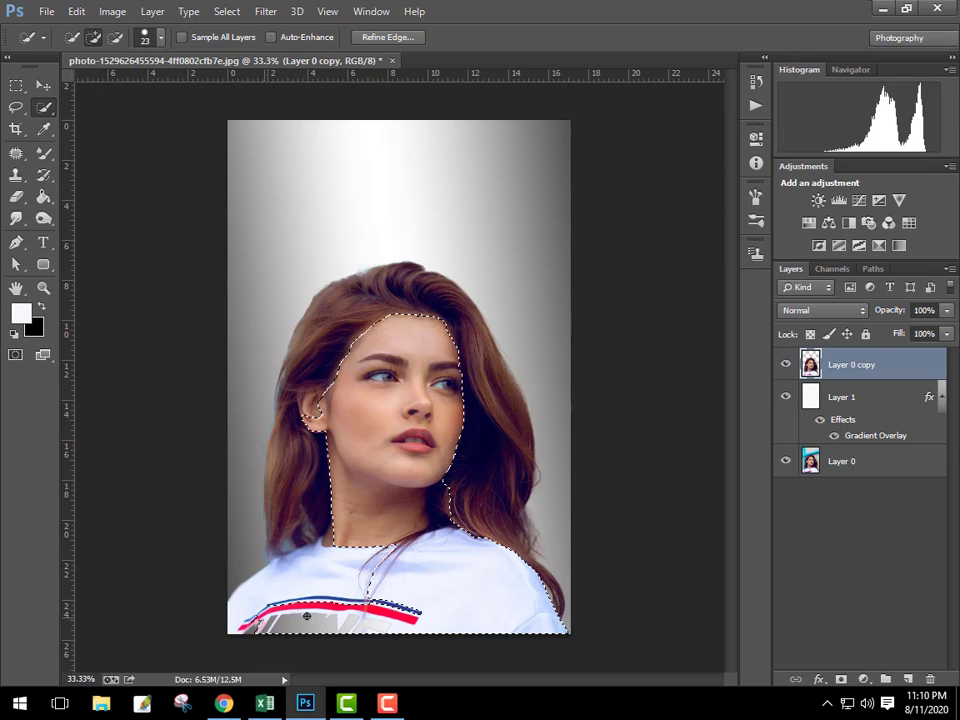
mouse_move(400, 603)
mouse_down()
mouse_move(265, 604)
mouse_move(329, 396)
mouse_up()
drag(300, 210, 285, 188)
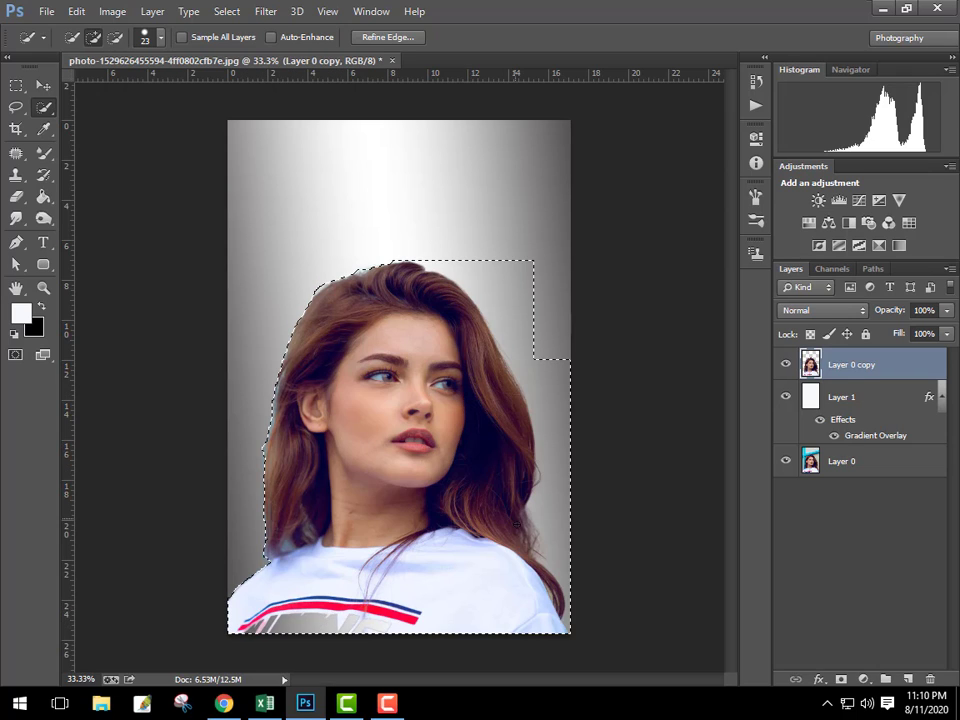
Refine the hair edge with Smart Radius 8 and 80% decontamination, outputting a new masked layer
click(388, 37)
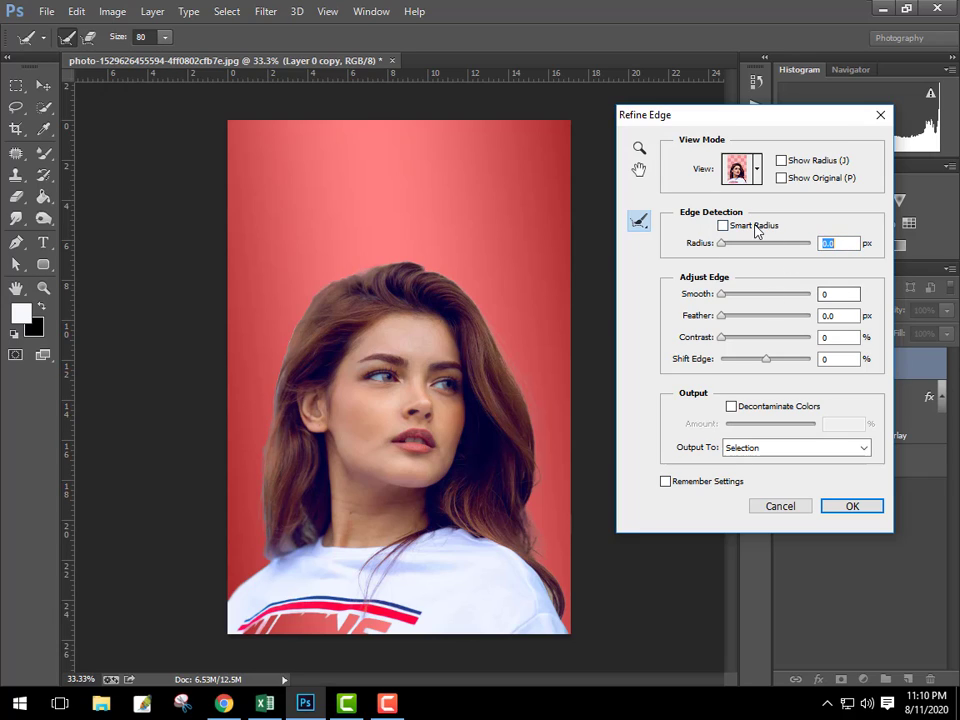
click(723, 225)
text(8)
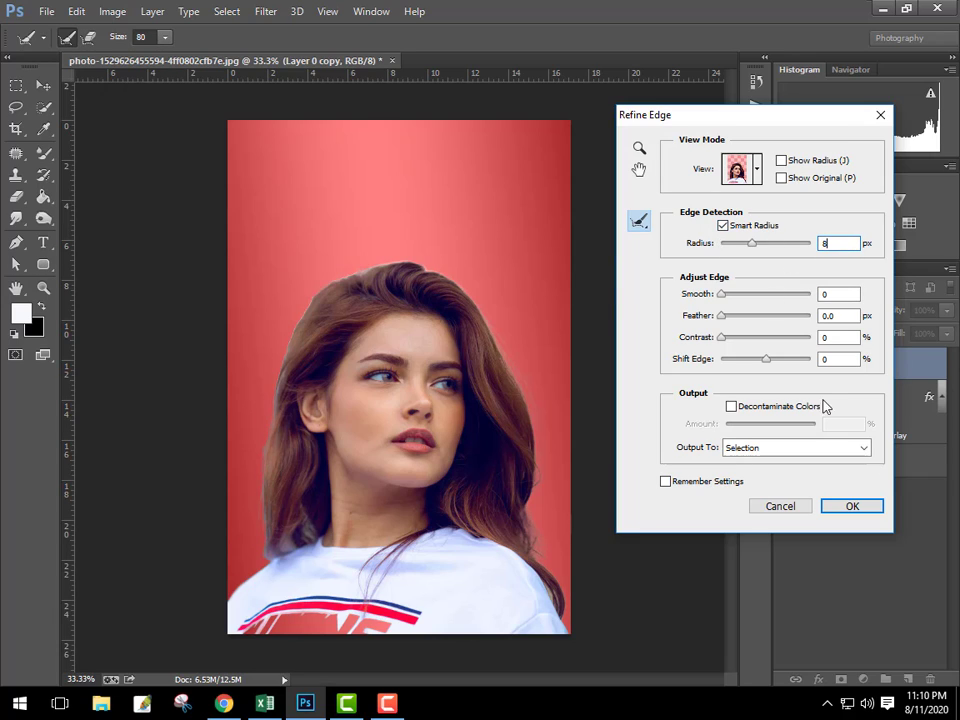
click(767, 405)
double_click(851, 424)
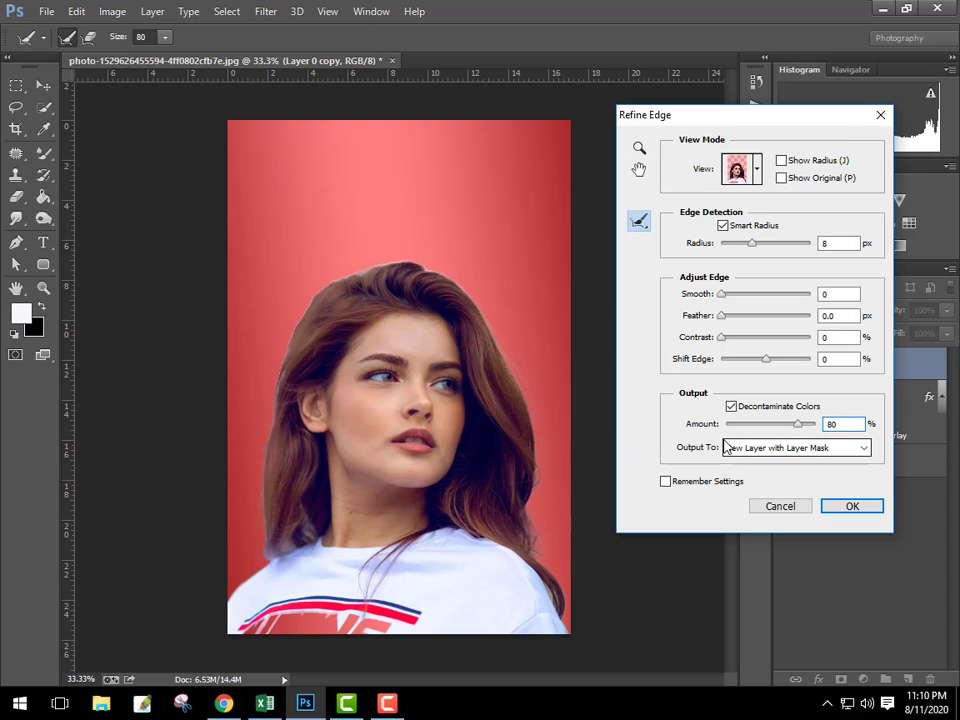
drag(495, 306, 520, 492)
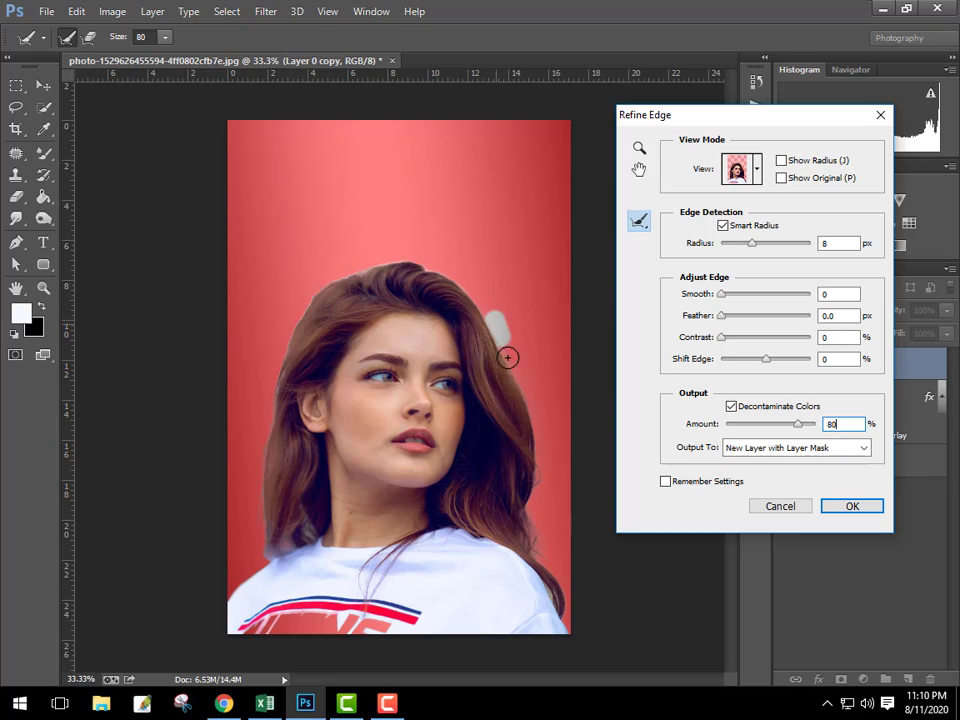
click(852, 506)
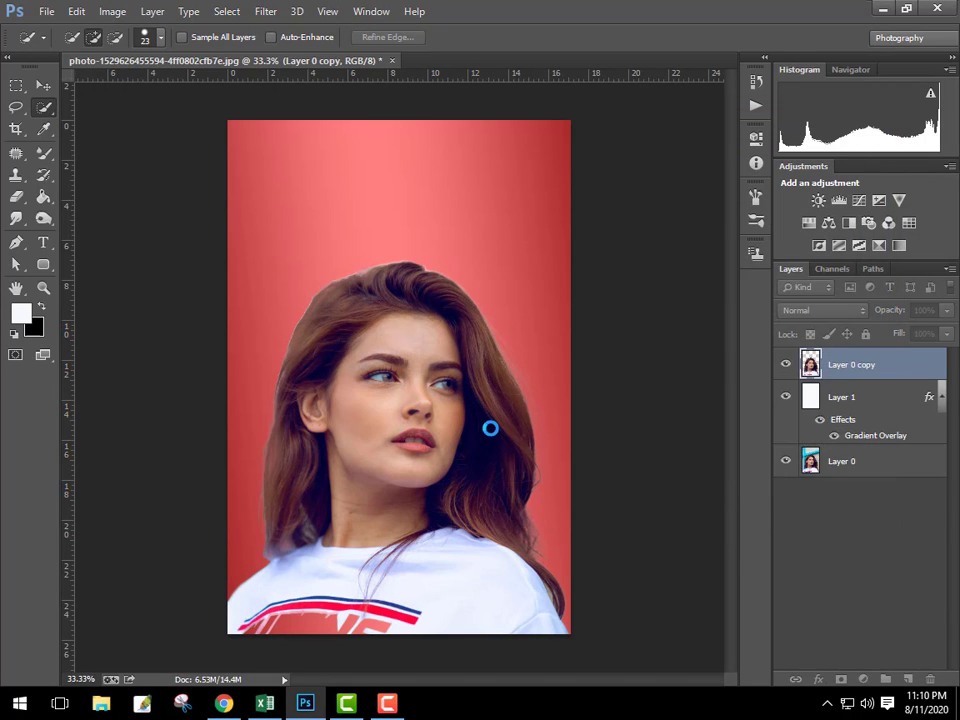